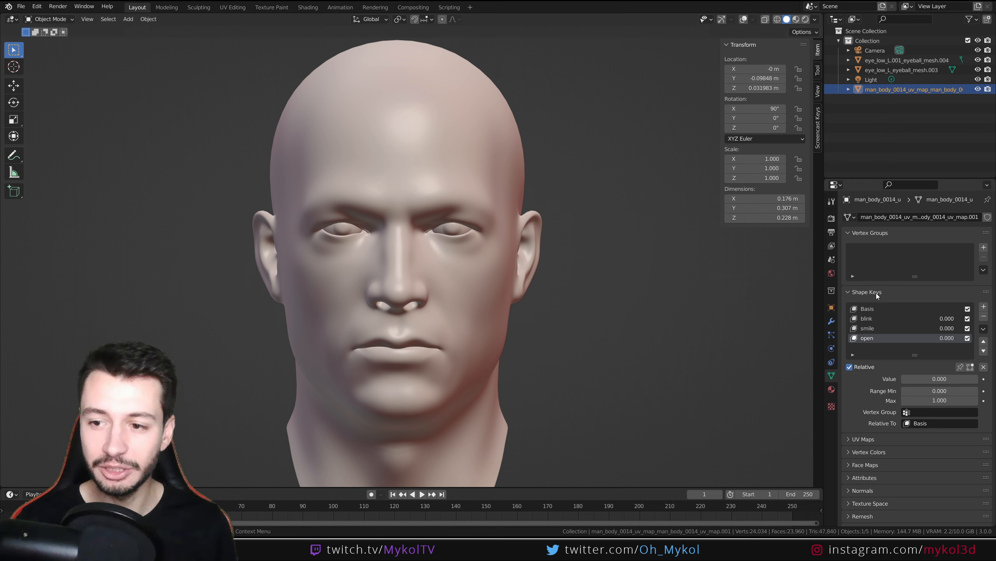
Step: Look through the Basis, blink and open shape keys and set the blink shape key's value to 1.000
{"action": "left_click", "coordinate": [869, 309]}
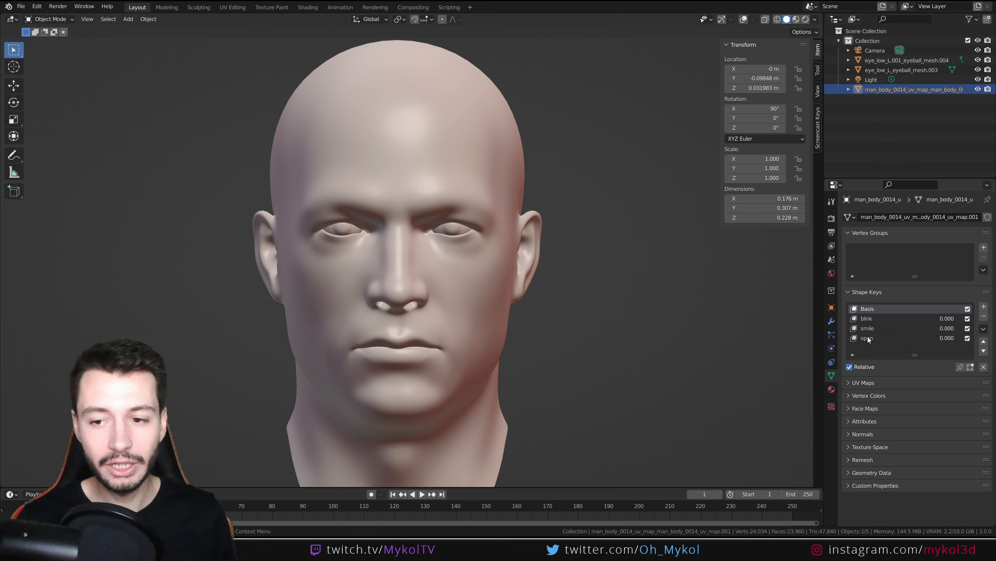
{"action": "left_click", "coordinate": [873, 319]}
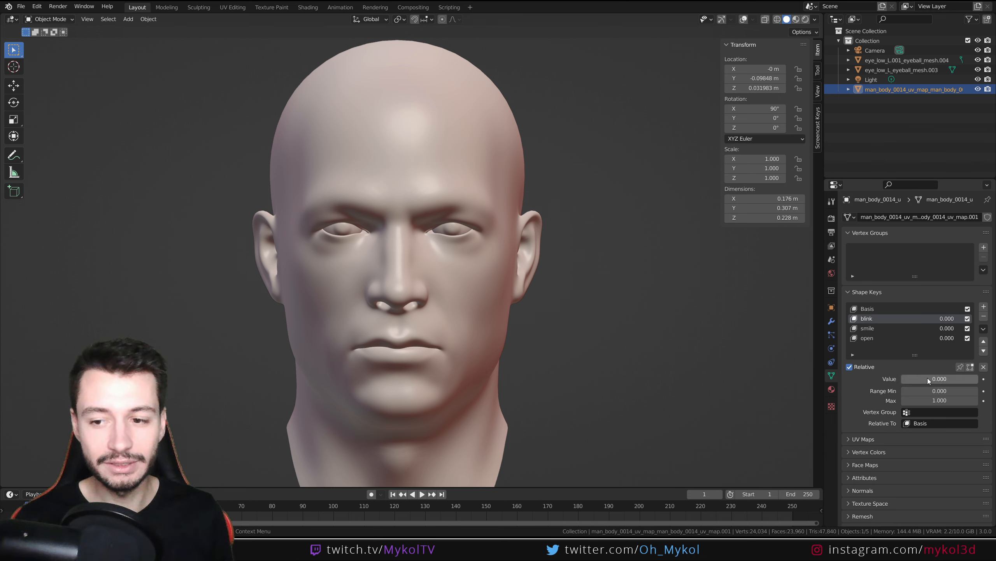
{"action": "mouse_move", "coordinate": [928, 378]}
{"action": "left_mouse_down"}
{"action": "mouse_move", "coordinate": [957, 378]}
{"action": "mouse_move", "coordinate": [928, 378]}
{"action": "left_mouse_up"}
{"action": "left_click", "coordinate": [873, 338]}
{"action": "left_click", "coordinate": [880, 318]}
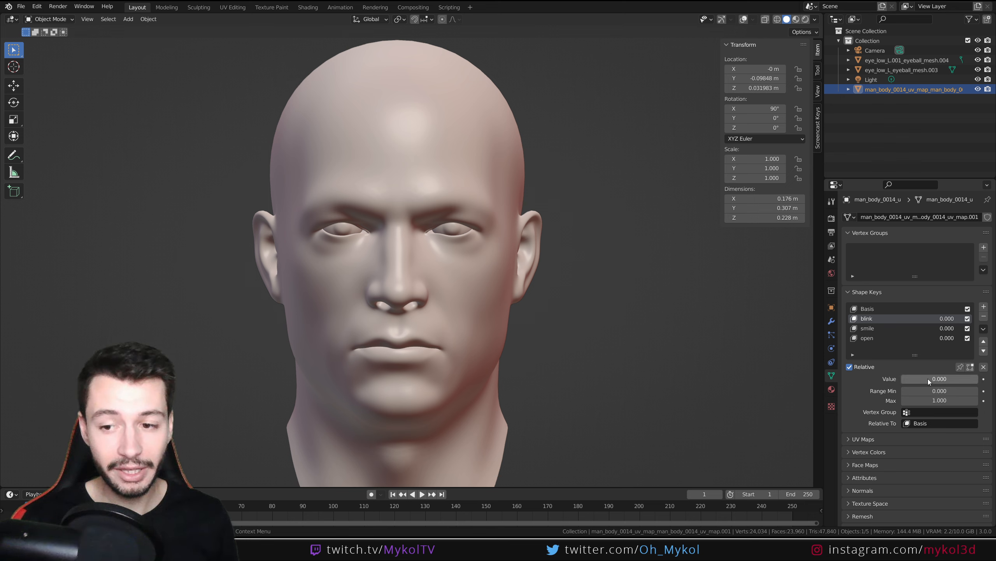
{"action": "left_click_drag", "start_coordinate": [928, 378], "coordinate": [959, 378]}
Step: Set the smile shape key's value to 0.465 and the open shape key's value to 0.610
{"action": "left_click", "coordinate": [900, 328]}
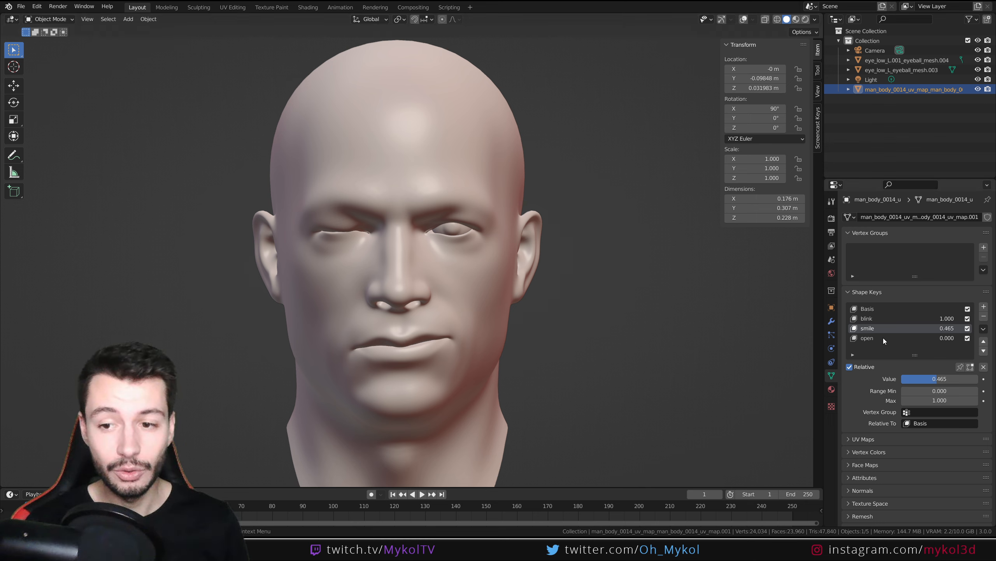
{"action": "left_click", "coordinate": [903, 338]}
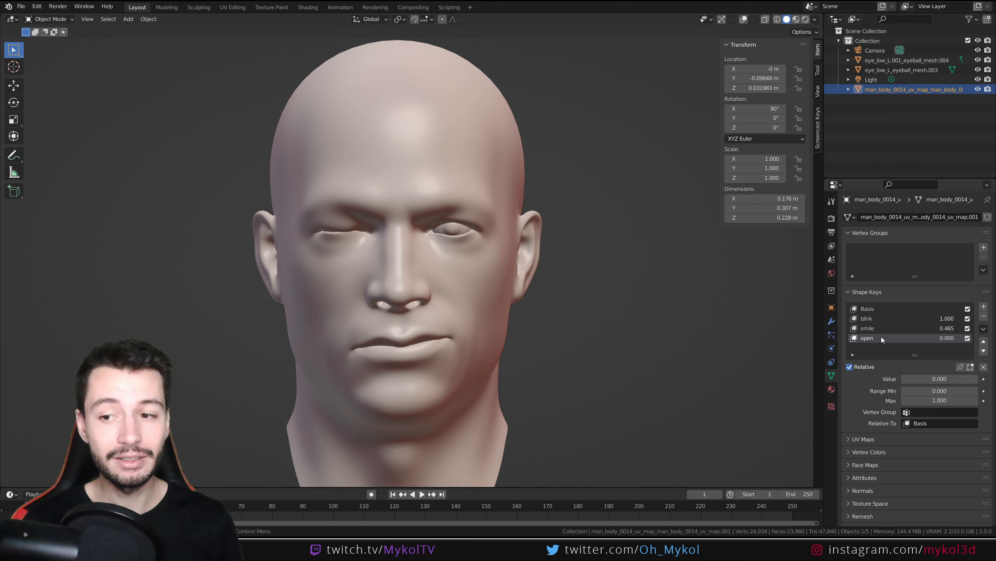
{"action": "left_click_drag", "start_coordinate": [935, 378], "coordinate": [973, 378]}
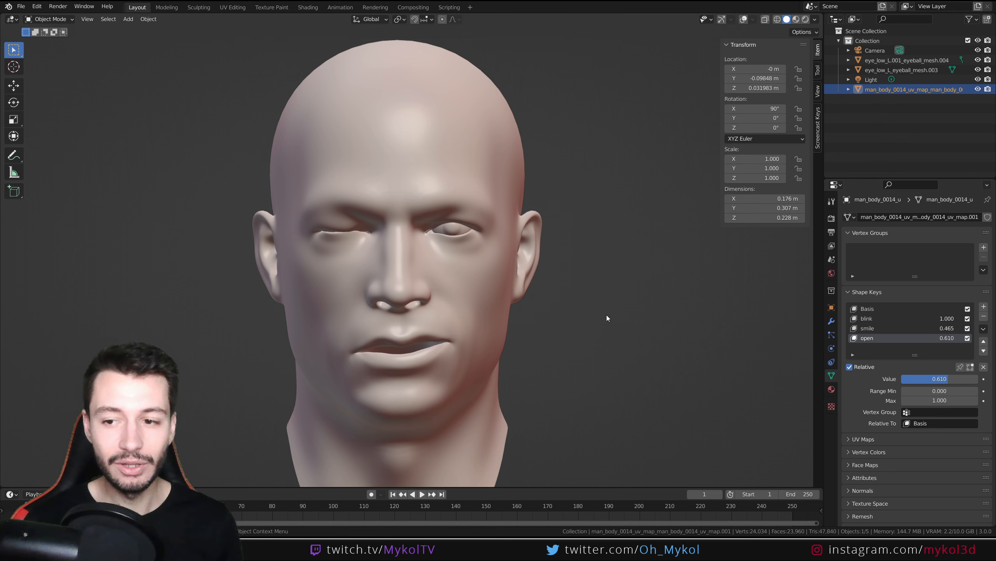
{"action": "left_click", "coordinate": [945, 328]}
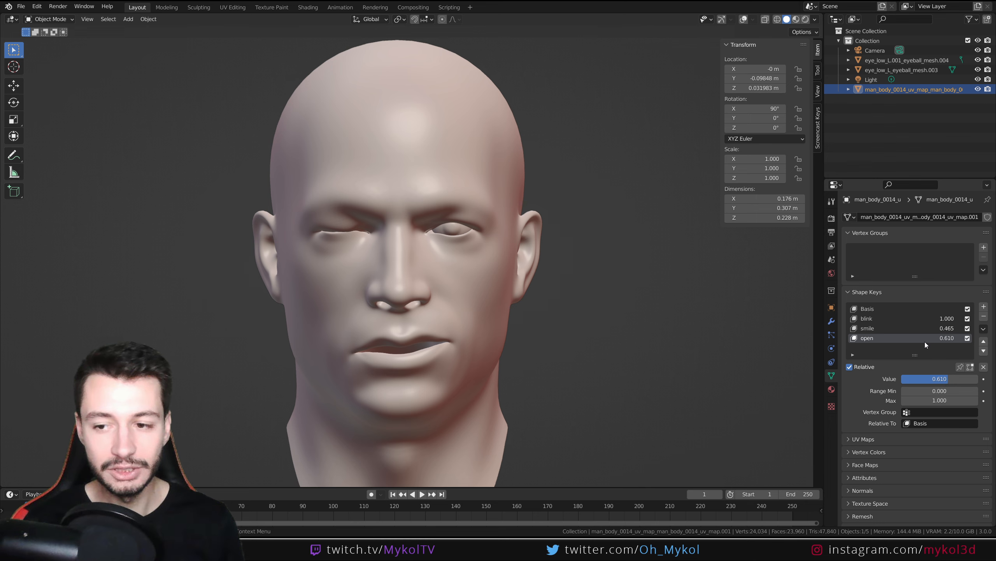
{"action": "key", "text": "Return"}
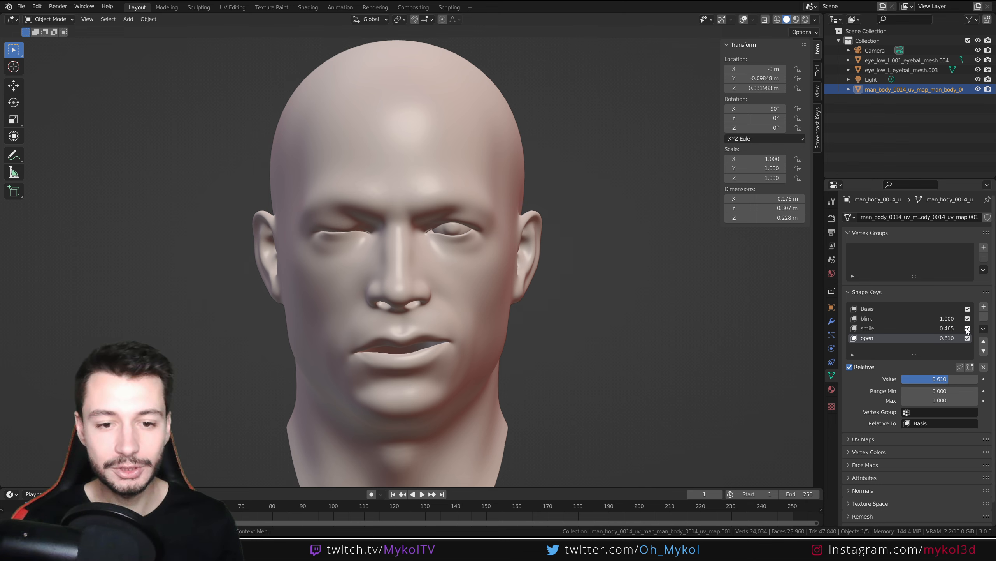
Step: Turn the smile shape key off and on twice to compare its effect on the face
{"action": "left_click", "coordinate": [968, 328]}
{"action": "left_click", "coordinate": [967, 328]}
{"action": "left_click", "coordinate": [968, 328]}
{"action": "left_click", "coordinate": [968, 328]}
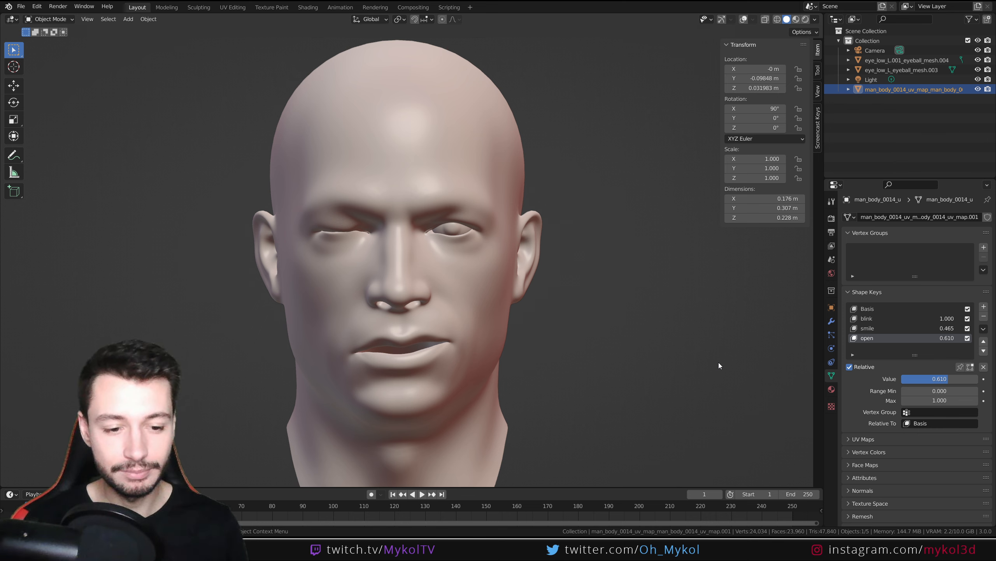
Step: Switch to the other Blender window holding the neutral head and show its viewport gizmos and overlays
{"action": "mouse_move", "coordinate": [256, 528]}
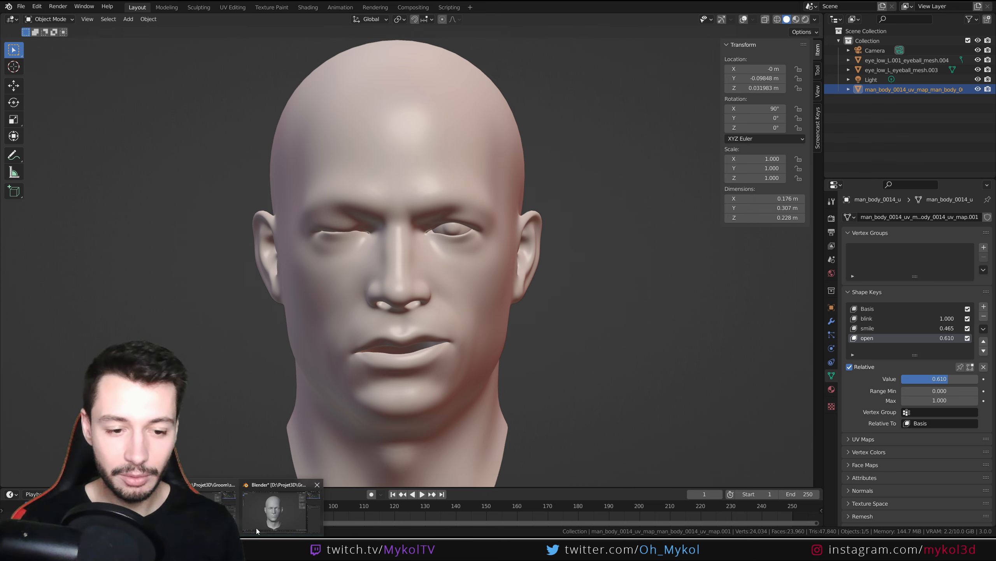
{"action": "left_click", "coordinate": [276, 513]}
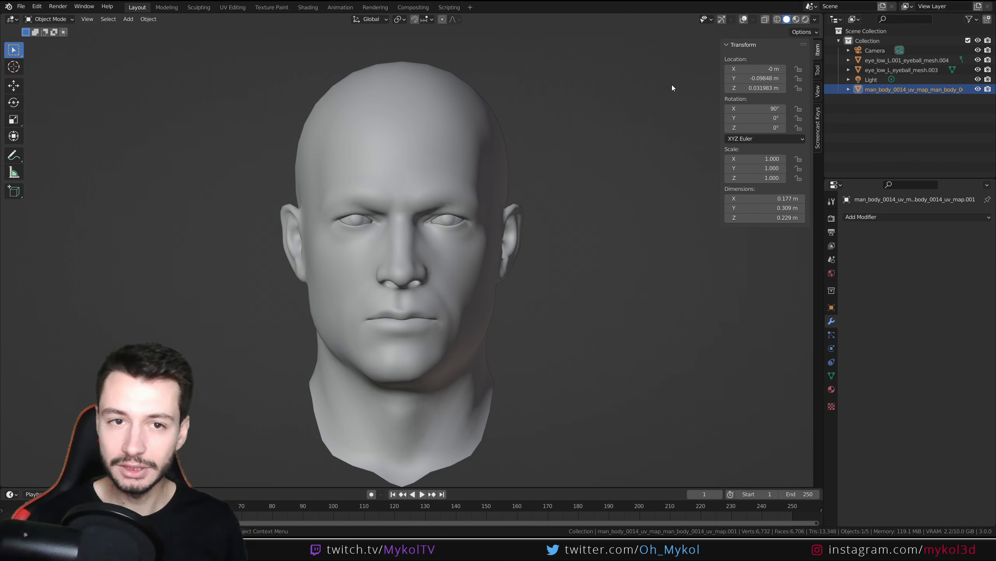
{"action": "left_click", "coordinate": [721, 19]}
{"action": "left_click", "coordinate": [743, 19]}
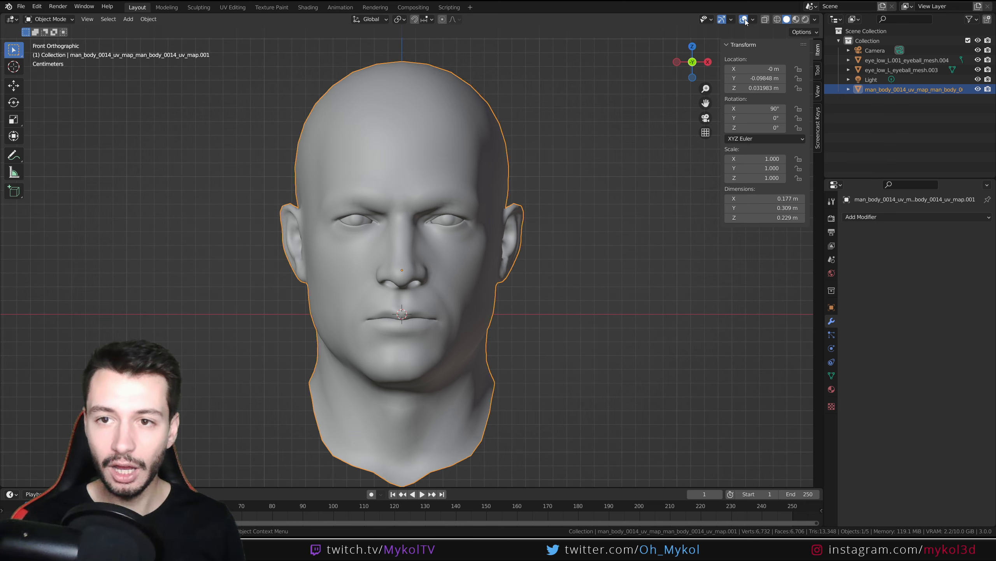
Step: Set the viewport's solid shading to MatCap lighting and choose the pale, skin-toned matcap
{"action": "left_click", "coordinate": [816, 20]}
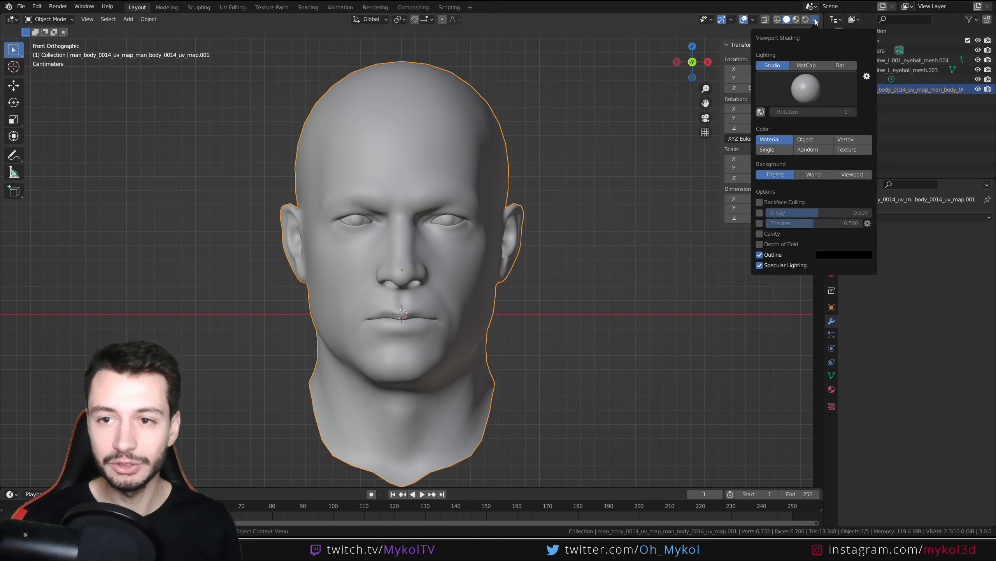
{"action": "left_click", "coordinate": [806, 65]}
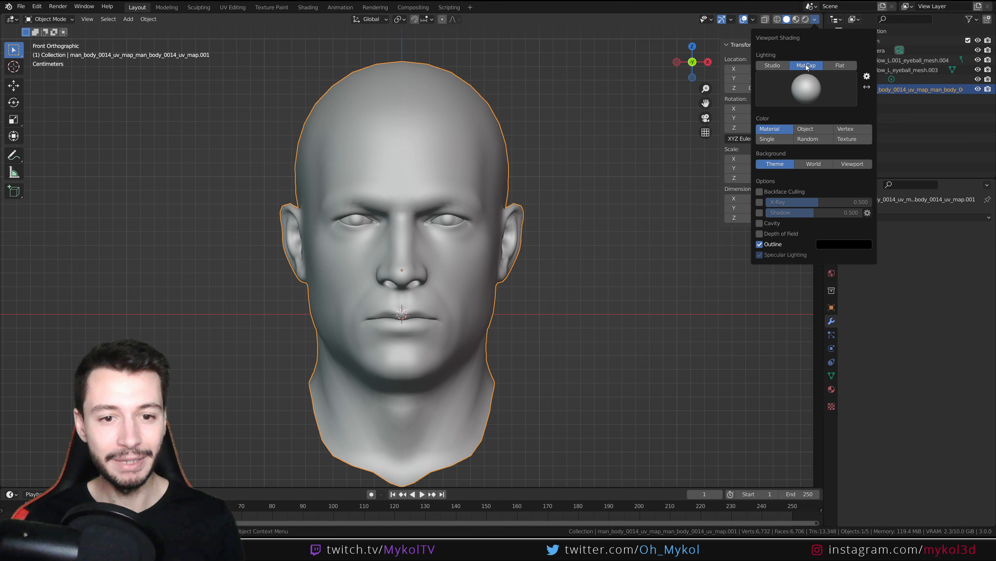
{"action": "left_click", "coordinate": [800, 92]}
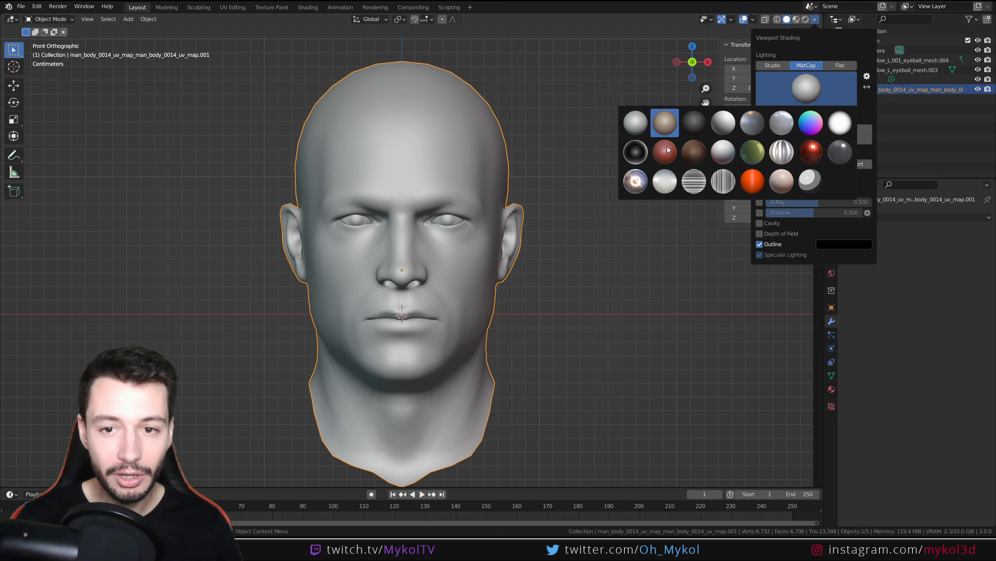
{"action": "left_click", "coordinate": [785, 178]}
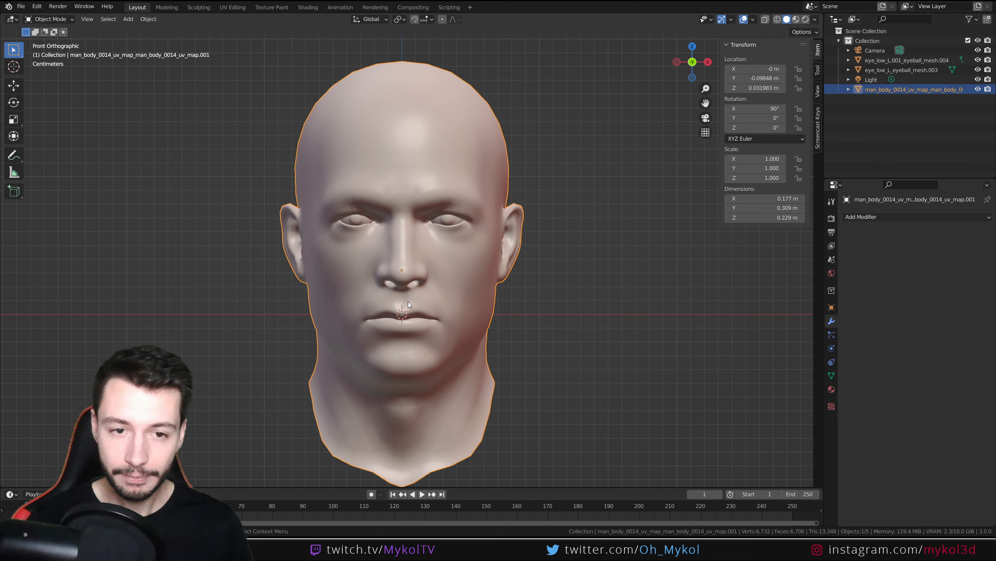
Step: Examine the head's mesh topology around the face in Edit Mode and return to Object Mode
{"action": "left_click", "coordinate": [895, 217]}
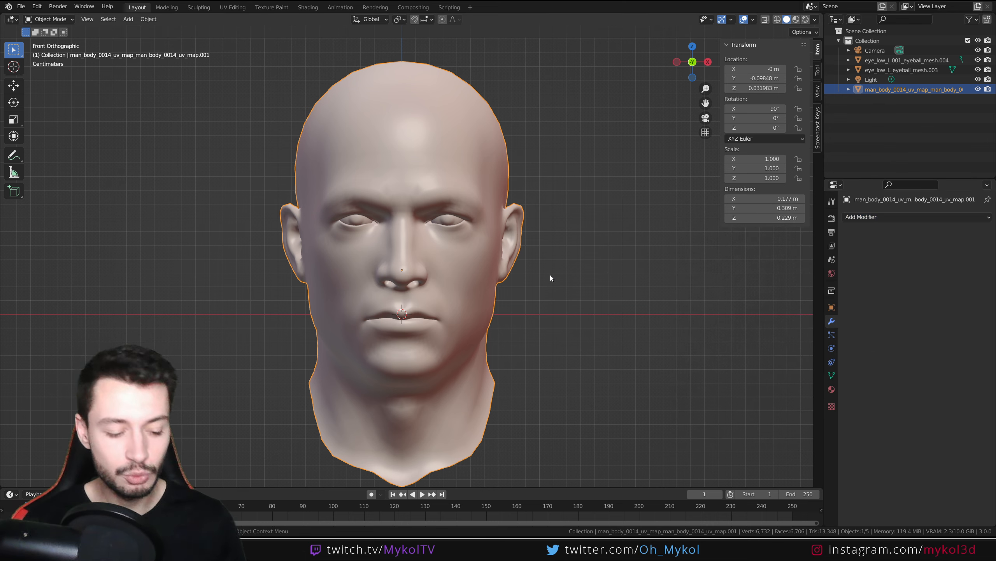
{"action": "key", "text": "Tab"}
{"action": "scroll", "coordinate": [359, 344], "scroll_direction": "up", "scroll_amount": 4}
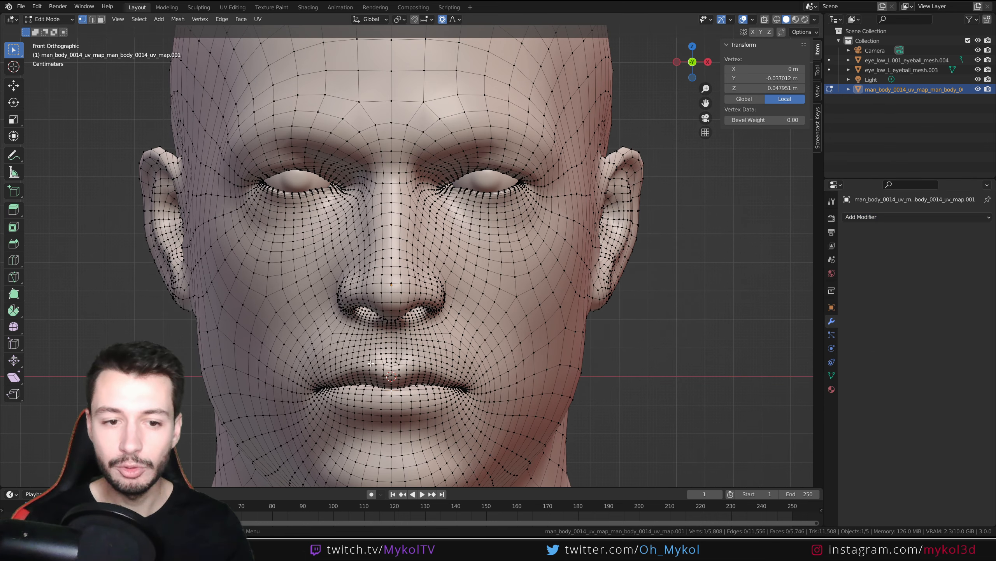
{"action": "scroll", "coordinate": [375, 320], "scroll_direction": "down", "scroll_amount": 4}
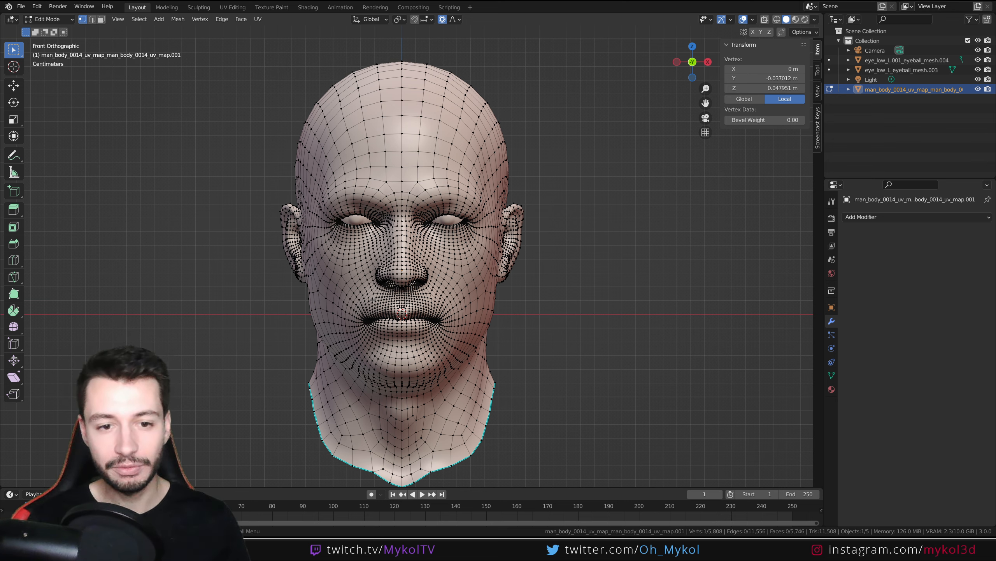
{"action": "key", "text": "Tab"}
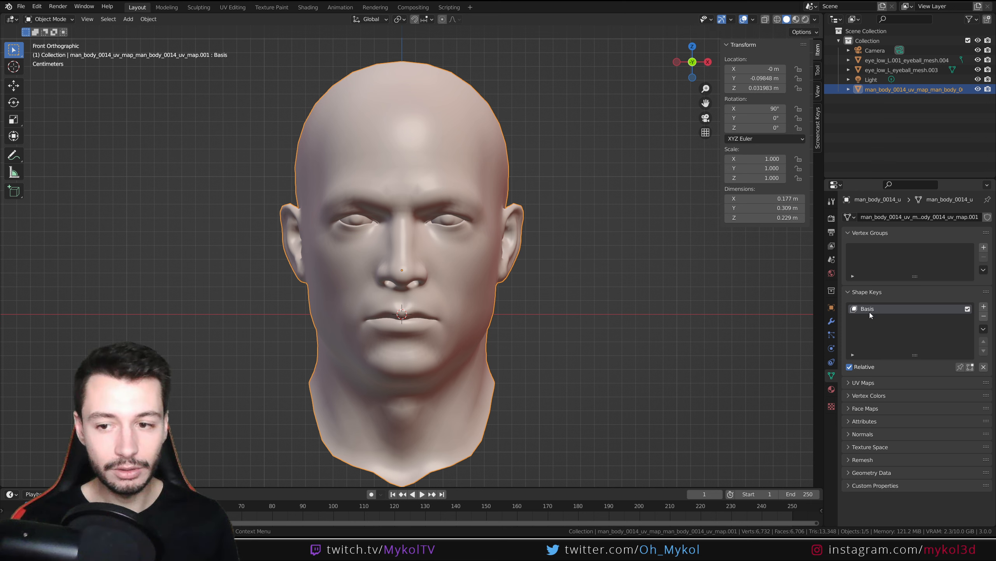
Step: Add a new shape key below Basis on the head and rename it Blink
{"action": "left_click", "coordinate": [896, 321]}
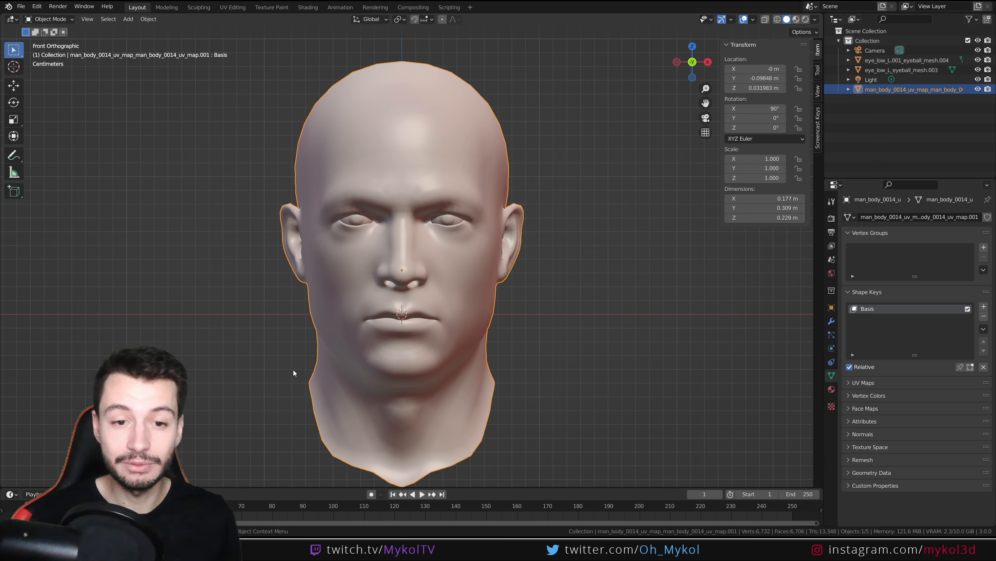
{"action": "left_click", "coordinate": [984, 306]}
{"action": "double_click", "coordinate": [874, 318]}
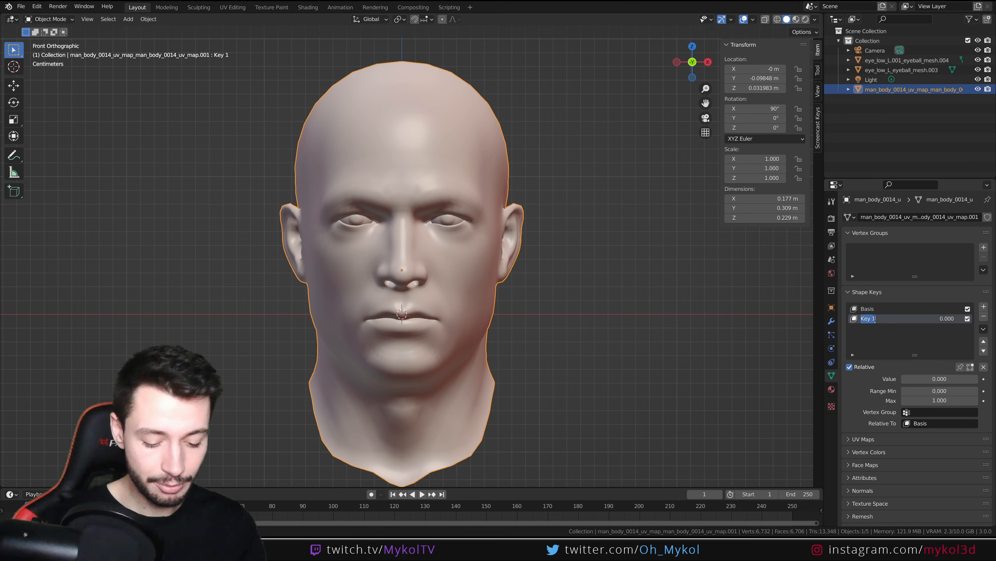
{"action": "type", "text": "Blink"}
{"action": "key", "text": "Return"}
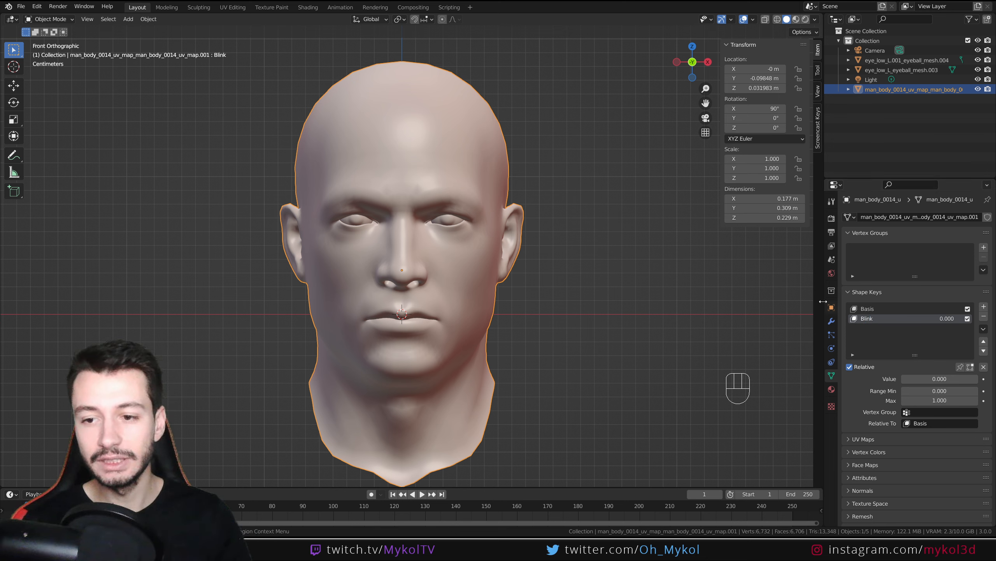
Step: Enter Edit Mode on the Blink shape key, close to the eye, with proportional editing set to Connected Only and Smooth falloff
{"action": "middle_click_drag", "start_coordinate": [391, 298], "coordinate": [439, 297]}
{"action": "scroll", "coordinate": [439, 297], "scroll_direction": "up", "scroll_amount": 4}
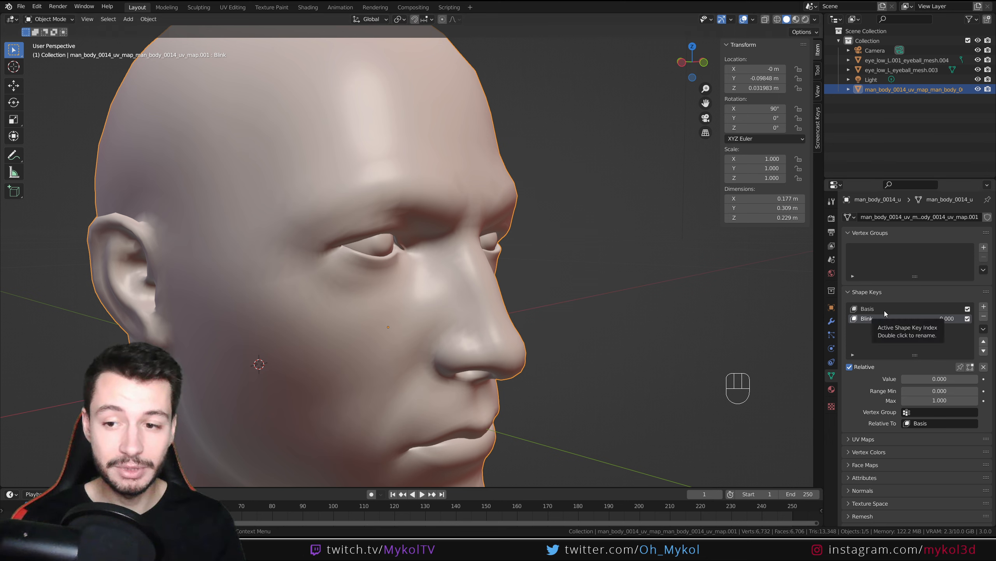
{"action": "key", "text": "Tab"}
{"action": "scroll", "coordinate": [392, 235], "scroll_direction": "up", "scroll_amount": 5}
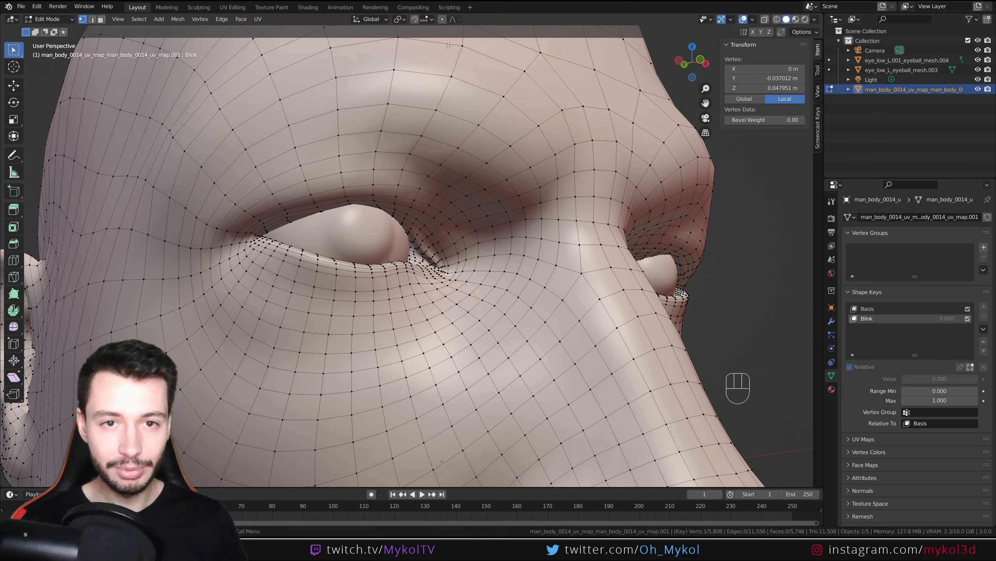
{"action": "left_click", "coordinate": [443, 19]}
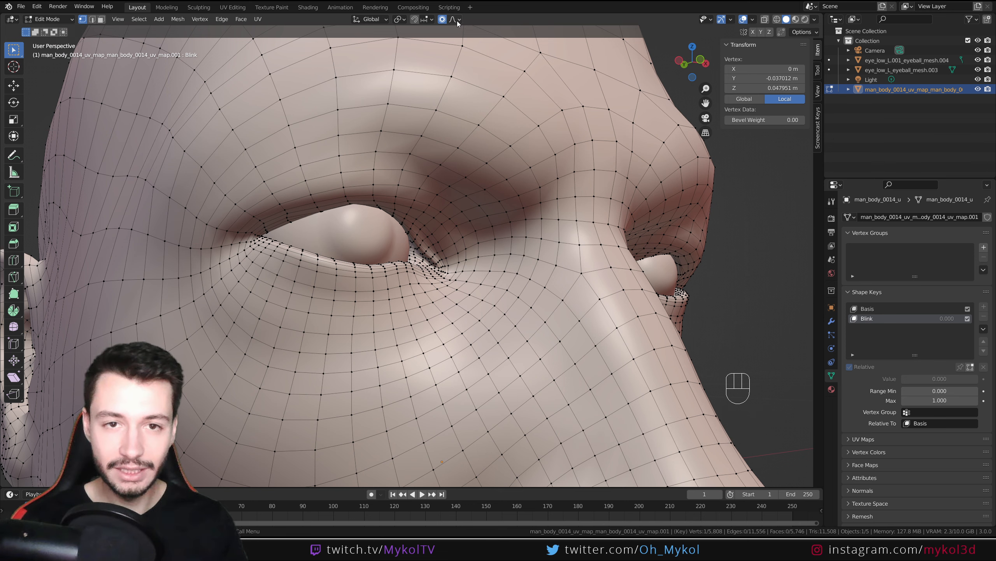
{"action": "left_click", "coordinate": [457, 21]}
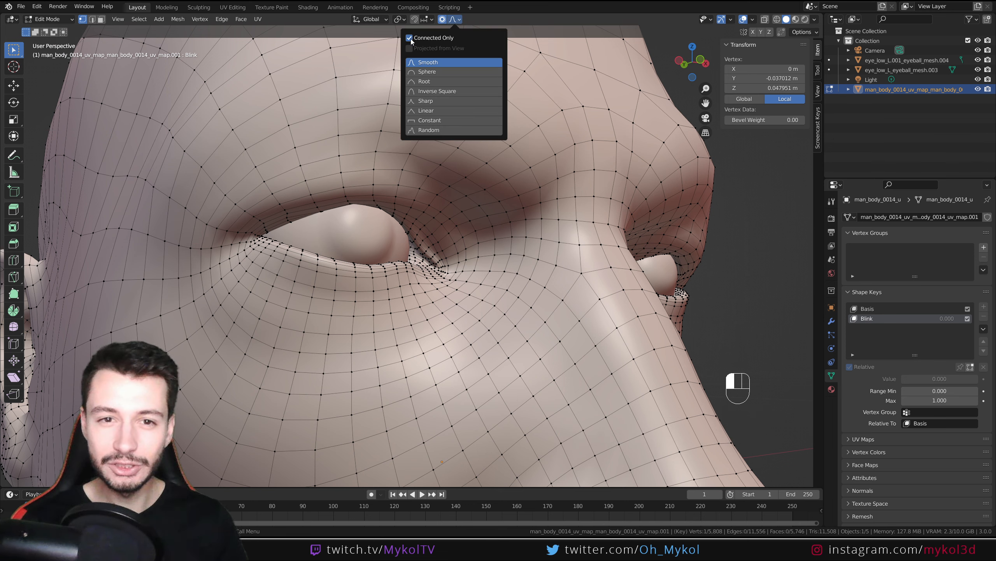
{"action": "scroll", "coordinate": [302, 161], "scroll_direction": "up", "scroll_amount": 4}
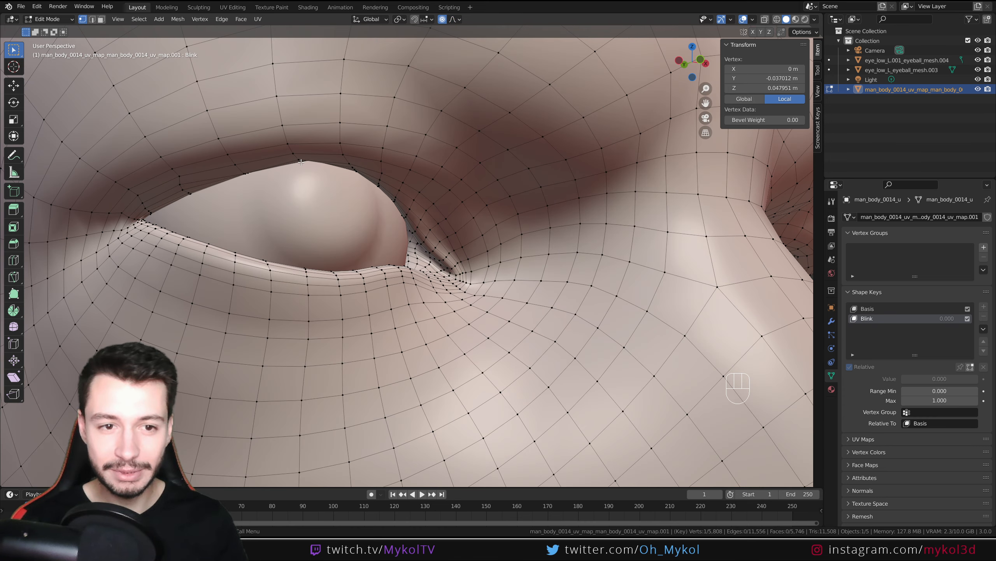
Step: Select the middle vertex of the upper eyelid edge and try lowering it with a proportional size of about 0.0137 m
{"action": "left_click", "coordinate": [301, 162]}
{"action": "middle_click_drag", "start_coordinate": [301, 162], "coordinate": [347, 193]}
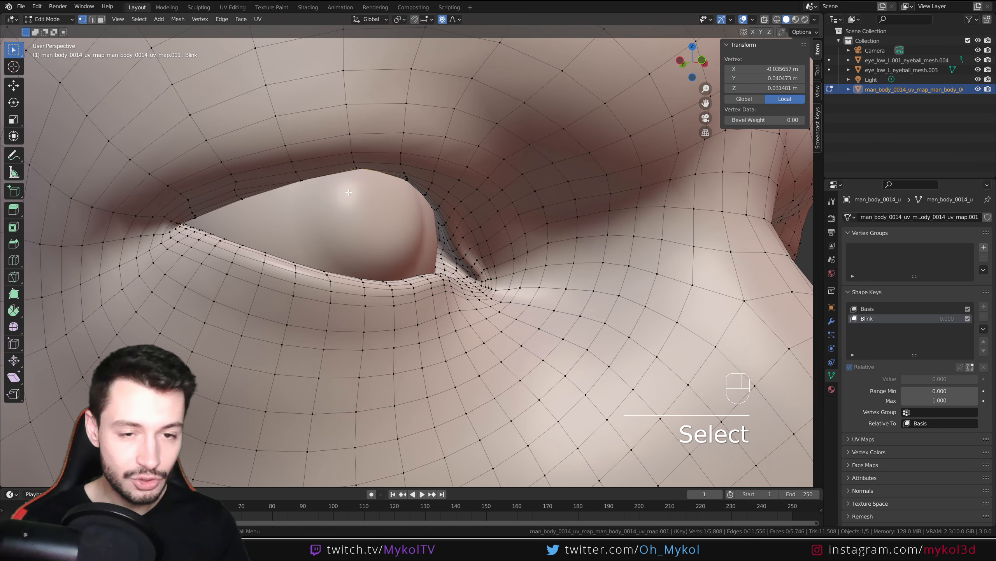
{"action": "key", "text": "g"}
{"action": "scroll", "coordinate": [358, 220], "scroll_direction": "up", "scroll_amount": 5}
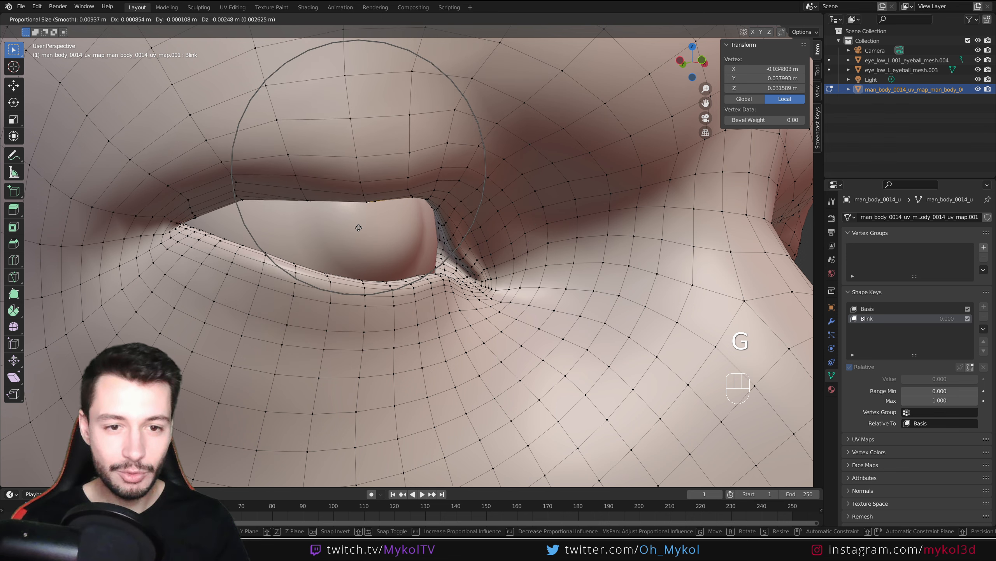
{"action": "scroll", "coordinate": [357, 231], "scroll_direction": "down", "scroll_amount": 4}
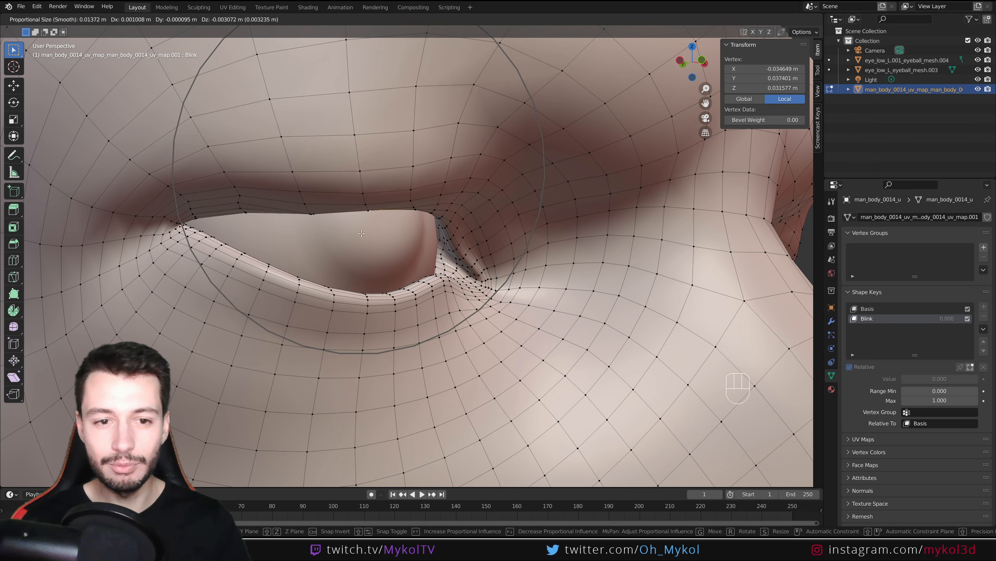
{"action": "left_click", "coordinate": [358, 189]}
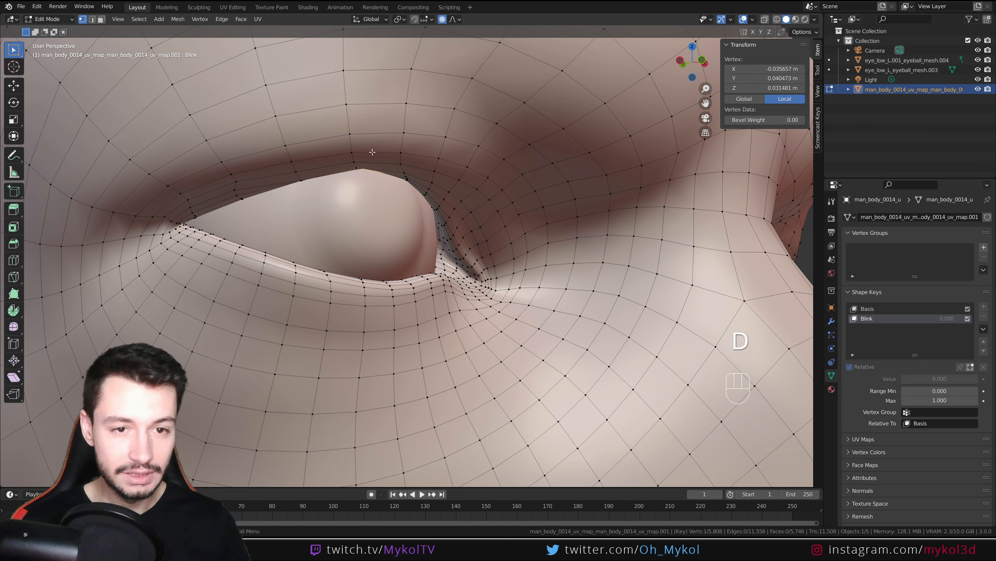
Step: Circle the middle of the upper and lower eyelid edges with annotations and undo both strokes
{"action": "left_click_drag", "start_coordinate": [370, 149], "coordinate": [371, 147]}
{"action": "left_click_drag", "start_coordinate": [380, 262], "coordinate": [390, 260]}
{"action": "key", "text": "ctrl+z"}
{"action": "key", "text": "ctrl+z"}
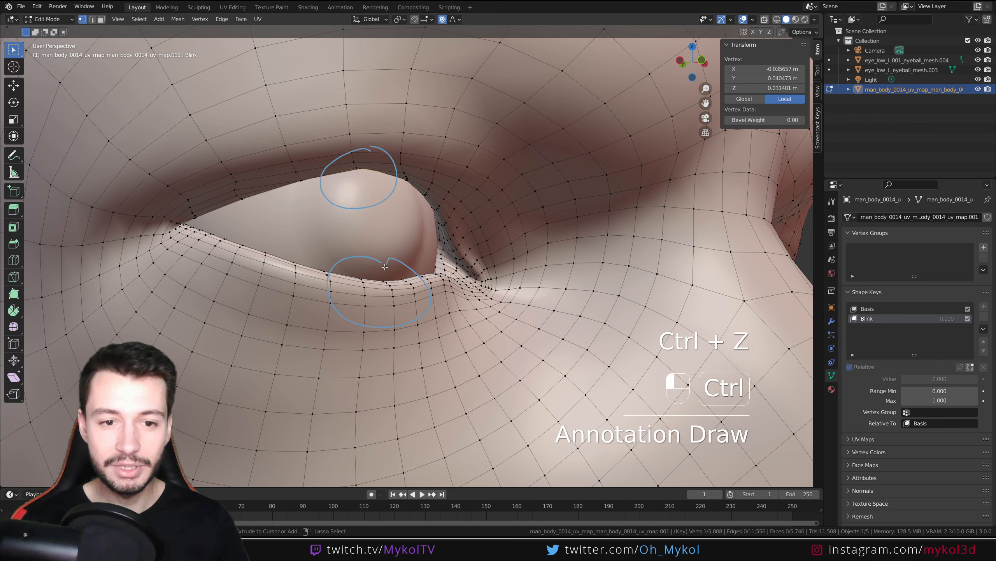
Step: Try lowering the selected upper eyelid vertex again with the same proportional size, and cancel the move
{"action": "key", "text": "g"}
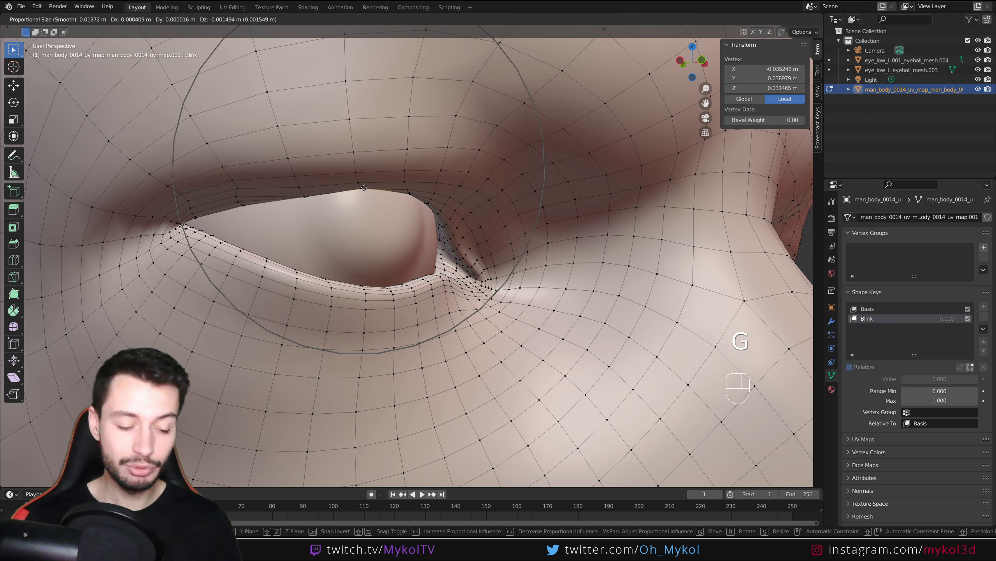
{"action": "left_click", "coordinate": [359, 162]}
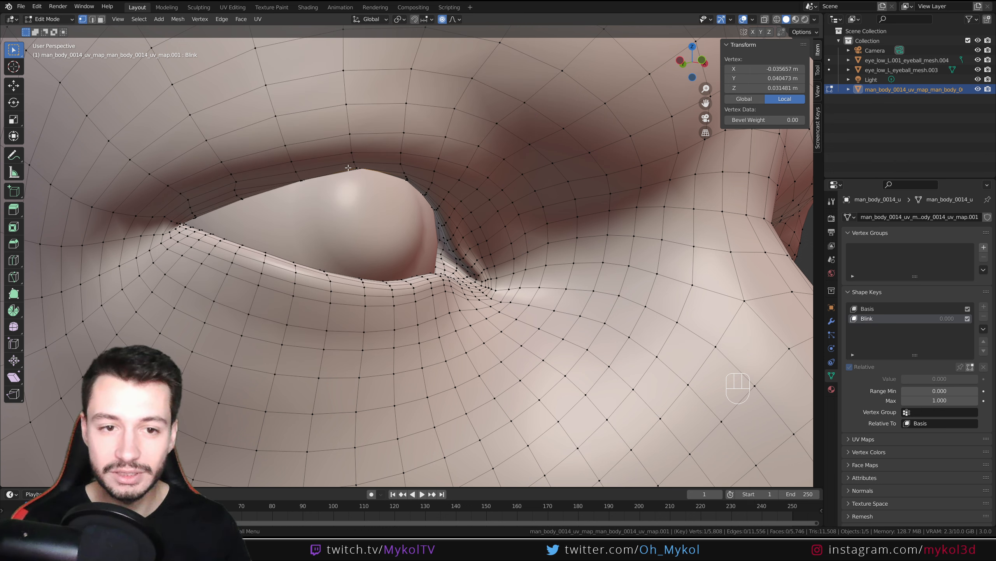
Step: Turn on Connected Only for proportional editing, then lower the middle and outer vertices of the right upper eyelid edge, starting at a 0.0137 m proportional size
{"action": "left_click", "coordinate": [455, 20]}
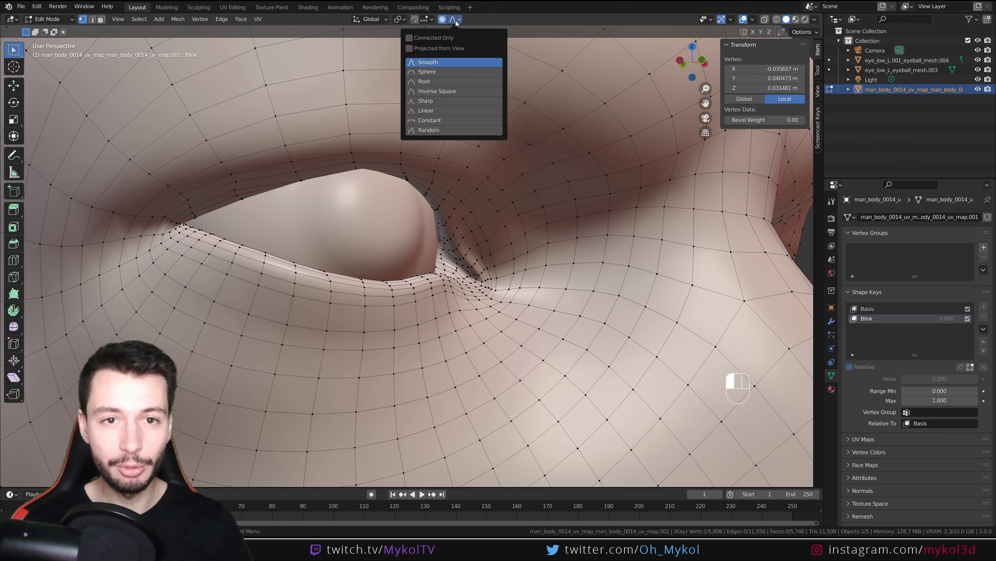
{"action": "left_click", "coordinate": [409, 38]}
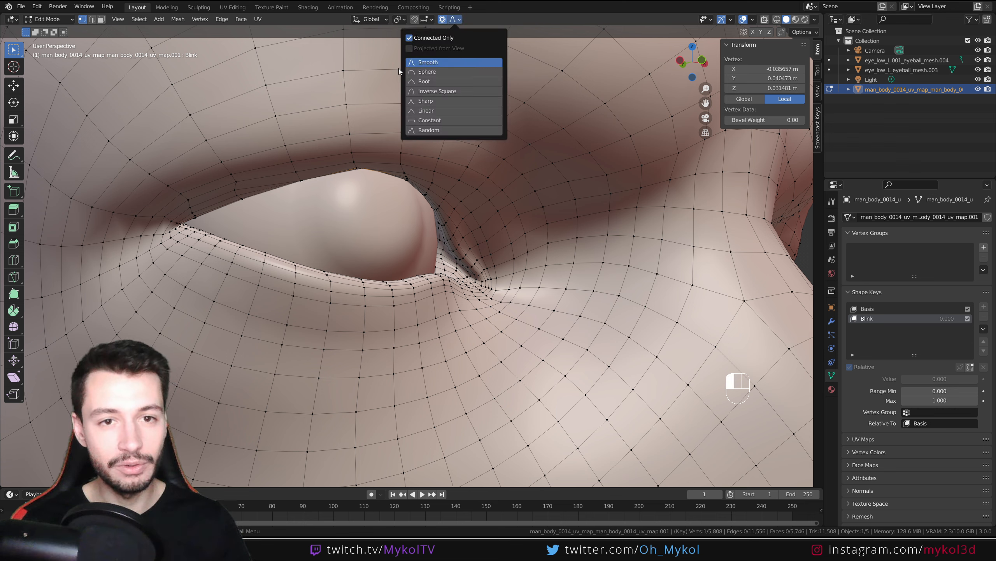
{"action": "key", "text": "g"}
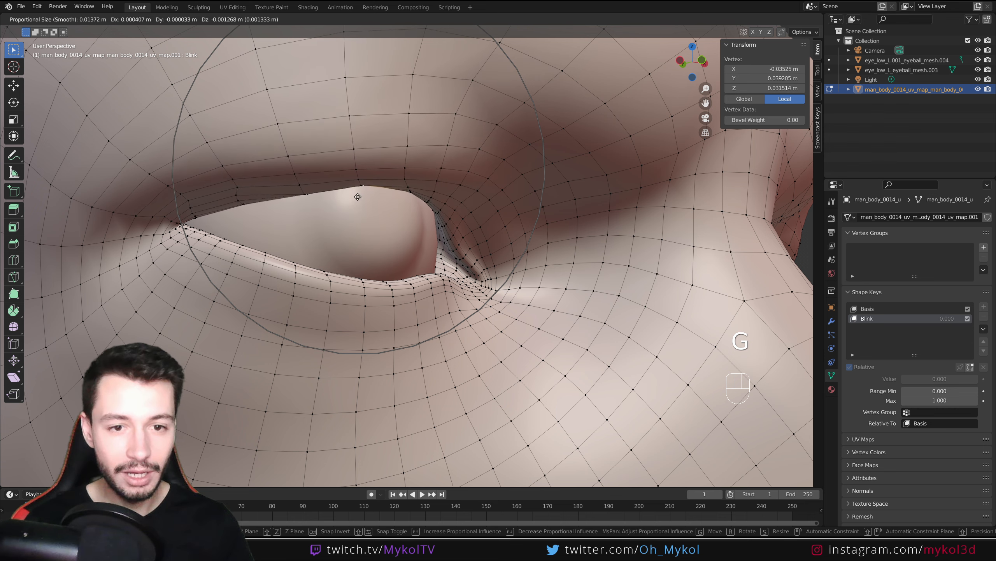
{"action": "left_click", "coordinate": [366, 224]}
{"action": "left_click", "coordinate": [245, 218]}
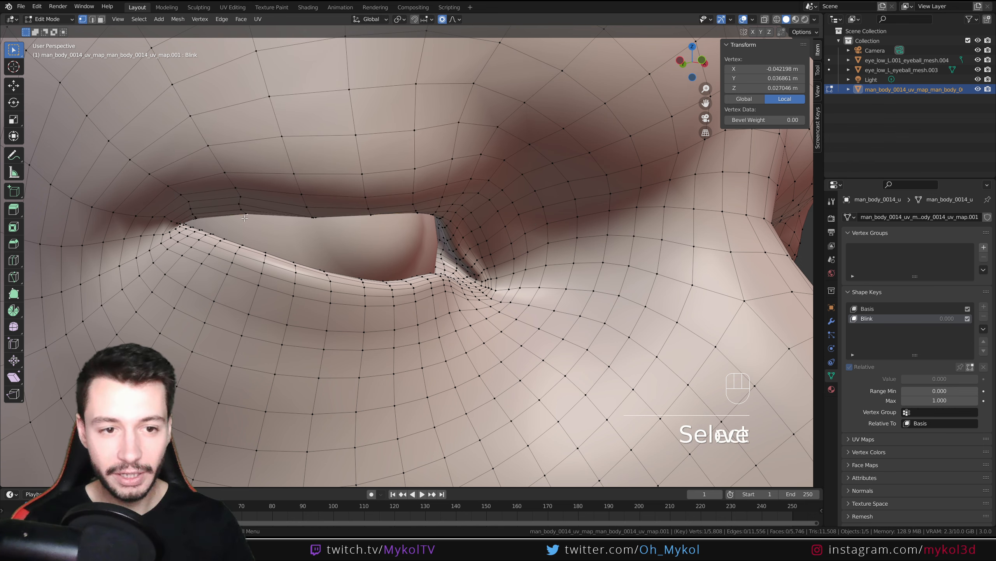
{"action": "key", "text": "g"}
{"action": "left_click", "coordinate": [247, 214]}
Step: Lower the inner part of the upper eyelid edge, then bring its middle vertex down further toward the lower lid
{"action": "middle_click_drag", "start_coordinate": [247, 215], "coordinate": [350, 235]}
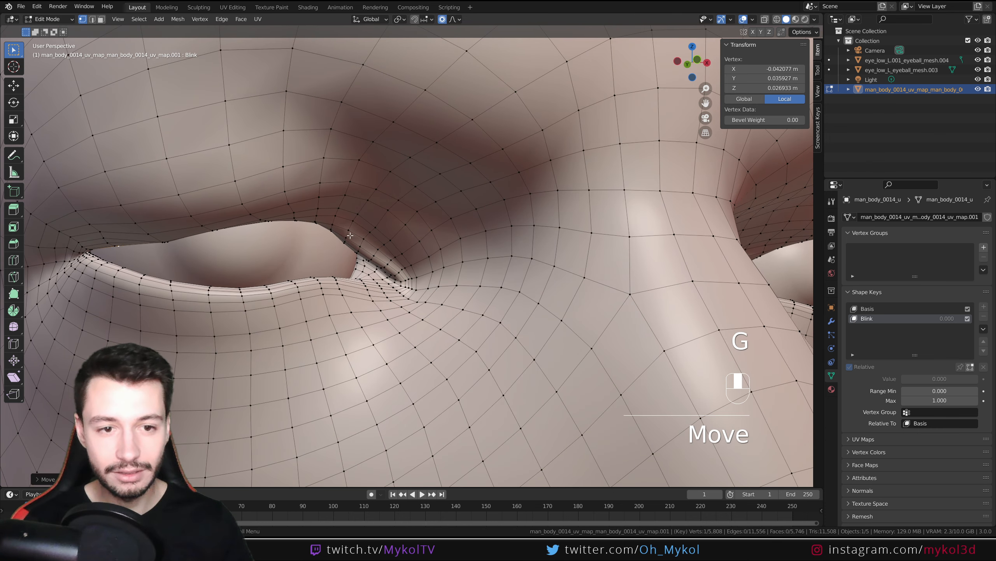
{"action": "left_click", "coordinate": [316, 223]}
{"action": "key", "text": "g"}
{"action": "left_click", "coordinate": [217, 248]}
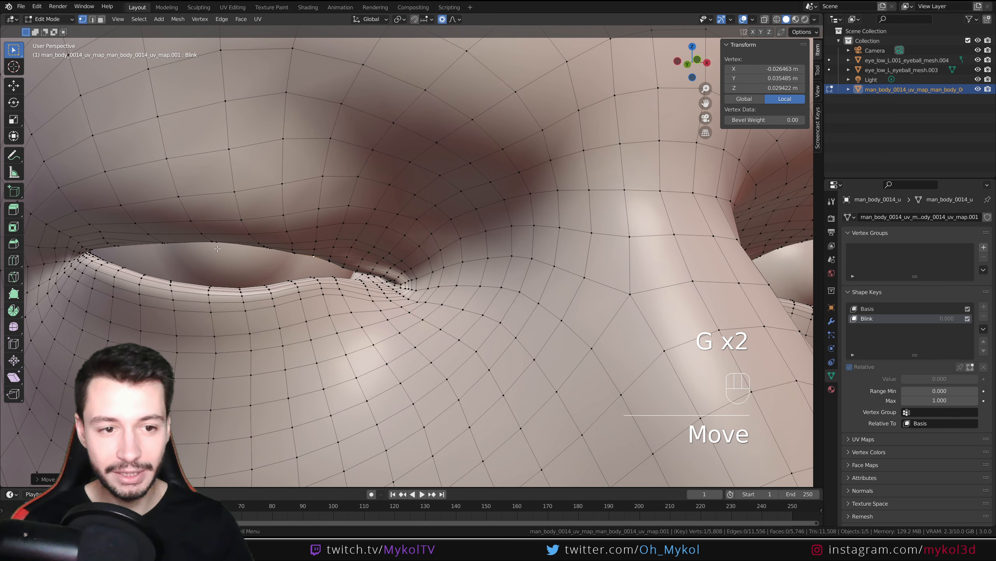
{"action": "left_click", "coordinate": [218, 249]}
{"action": "key", "text": "g"}
{"action": "left_click", "coordinate": [130, 267]}
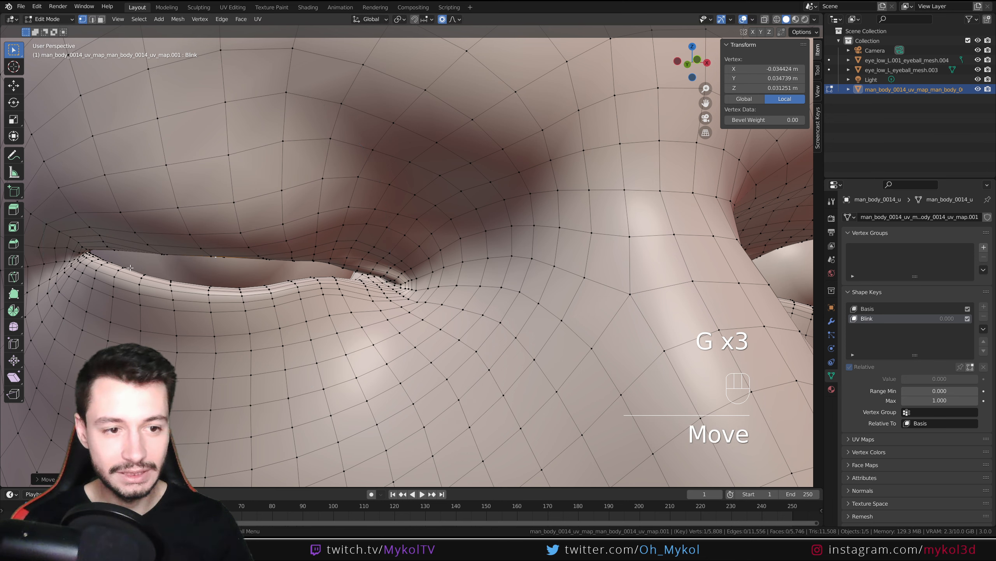
Step: Raise the outer part and the middle of the lower eyelid edge toward the upper lid, using a proportional size of about 0.0103 m
{"action": "left_click", "coordinate": [121, 266]}
{"action": "key", "text": "g"}
{"action": "left_click", "coordinate": [168, 262]}
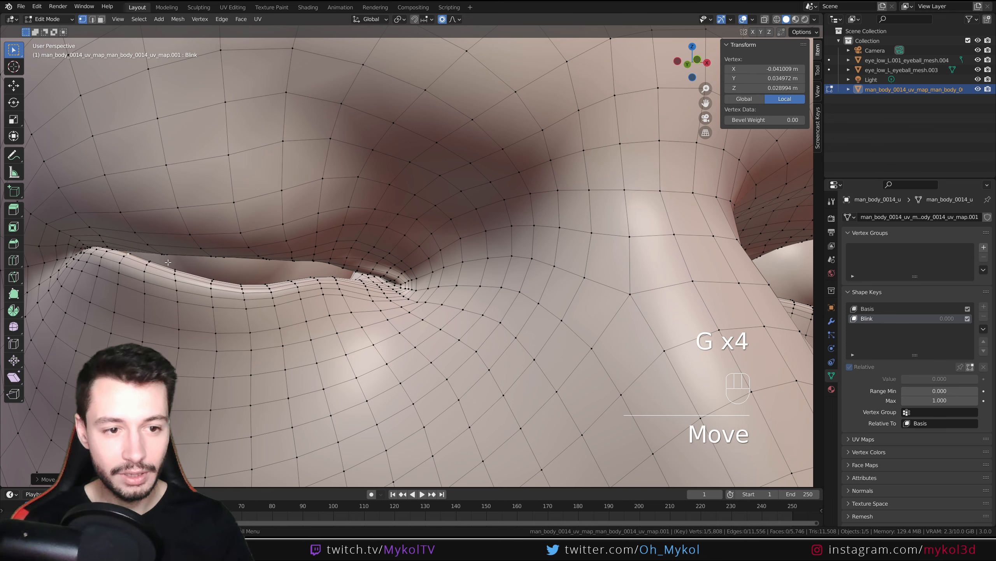
{"action": "left_click", "coordinate": [176, 270]}
{"action": "key", "text": "g"}
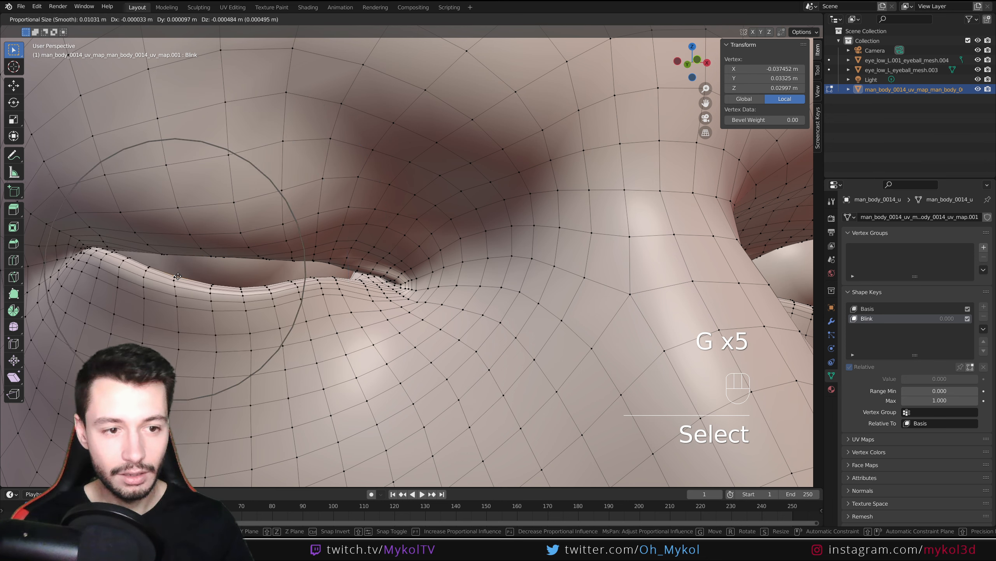
{"action": "left_click", "coordinate": [237, 279]}
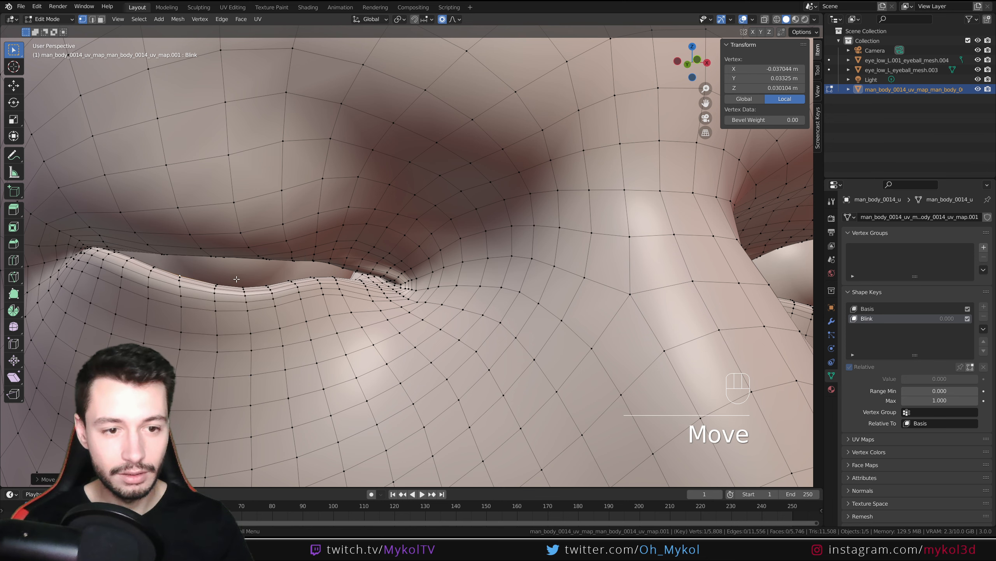
{"action": "left_click", "coordinate": [180, 277]}
{"action": "key", "text": "g"}
{"action": "left_click", "coordinate": [186, 260]}
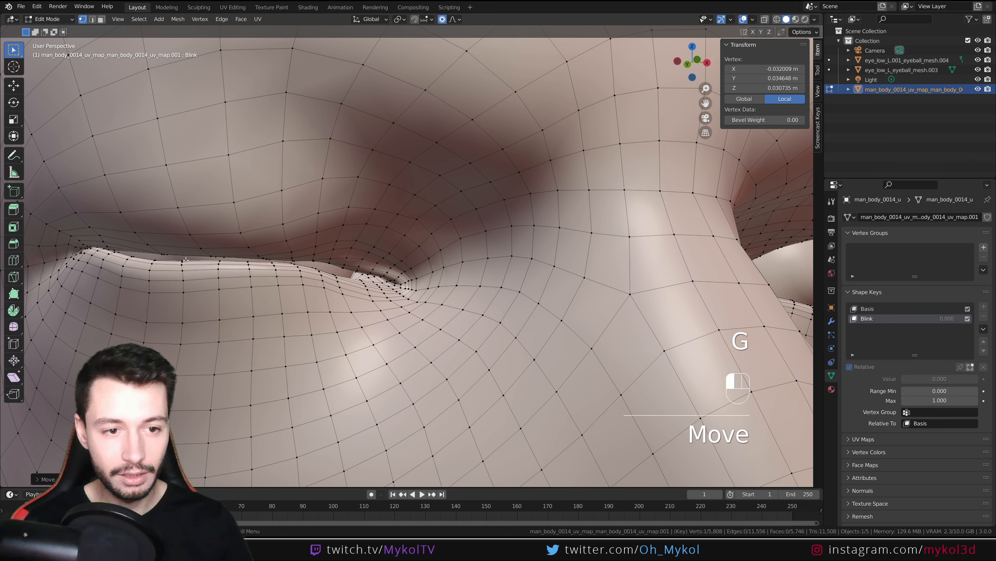
Step: Nudge the outer-middle and inner parts of the eyelid edge upward to close the remaining gaps, keeping the 0.0103 m proportional size
{"action": "left_click", "coordinate": [186, 260]}
{"action": "key", "text": "g"}
{"action": "left_click", "coordinate": [186, 255]}
{"action": "left_click", "coordinate": [333, 272]}
{"action": "key", "text": "g"}
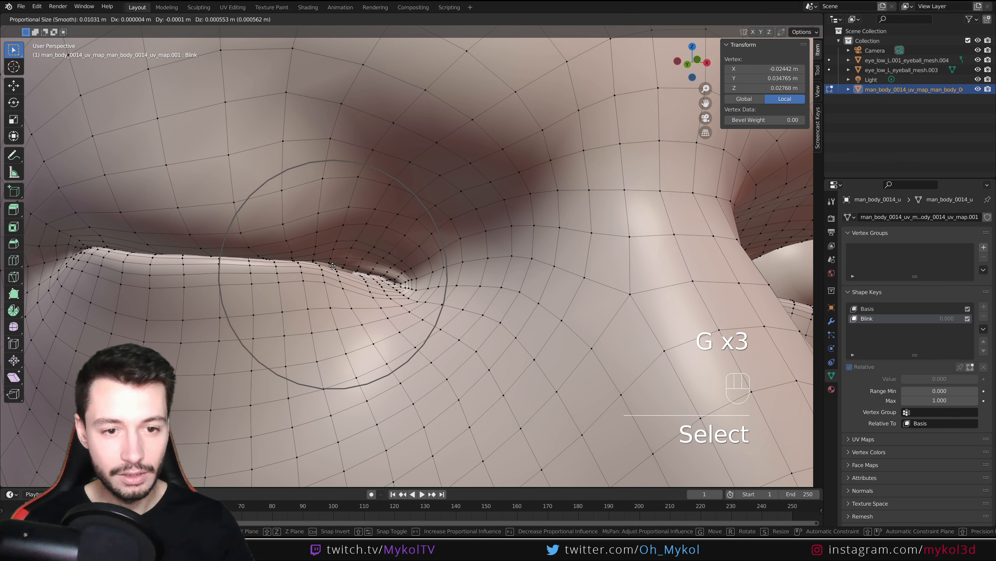
{"action": "left_click", "coordinate": [333, 267]}
Step: Check the closed eye from the front, return to Object Mode and test the Blink value, leaving it at 0.000
{"action": "scroll", "coordinate": [347, 319], "scroll_direction": "down", "scroll_amount": 8}
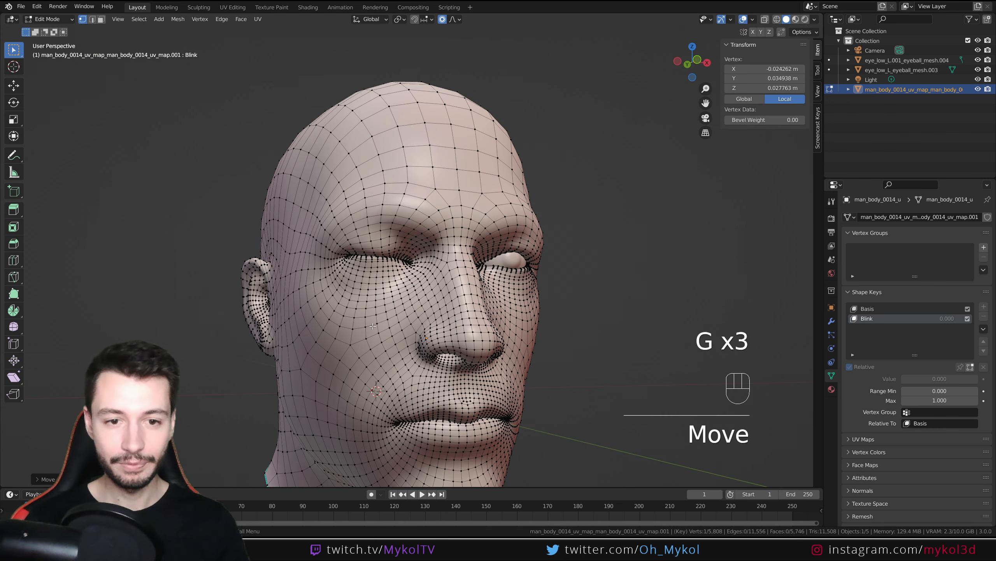
{"action": "key", "text": "Tab"}
{"action": "middle_click_drag", "start_coordinate": [373, 326], "coordinate": [440, 312]}
{"action": "key", "text": "Tab"}
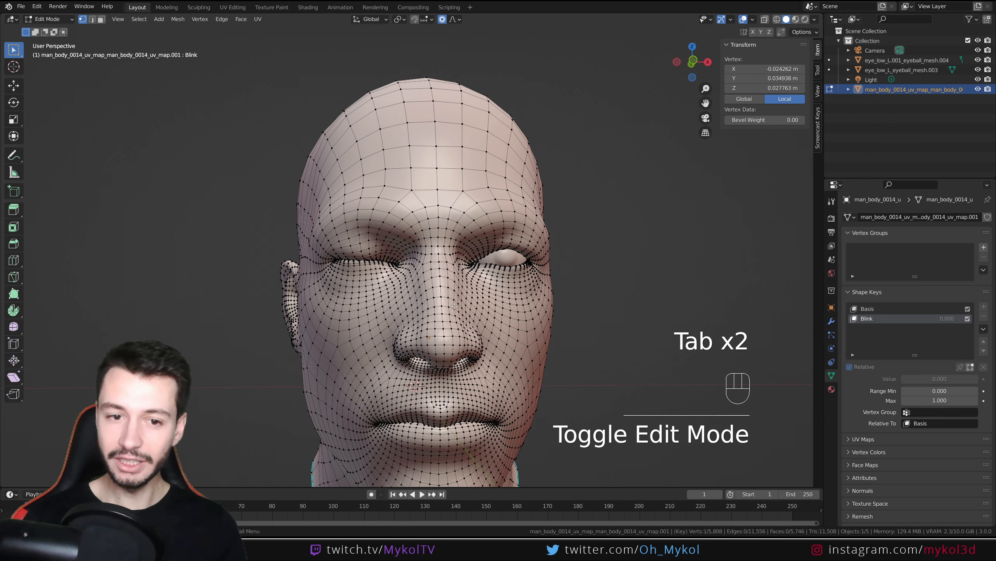
{"action": "key", "text": "Tab"}
{"action": "key", "text": "Tab"}
{"action": "key", "text": "Tab"}
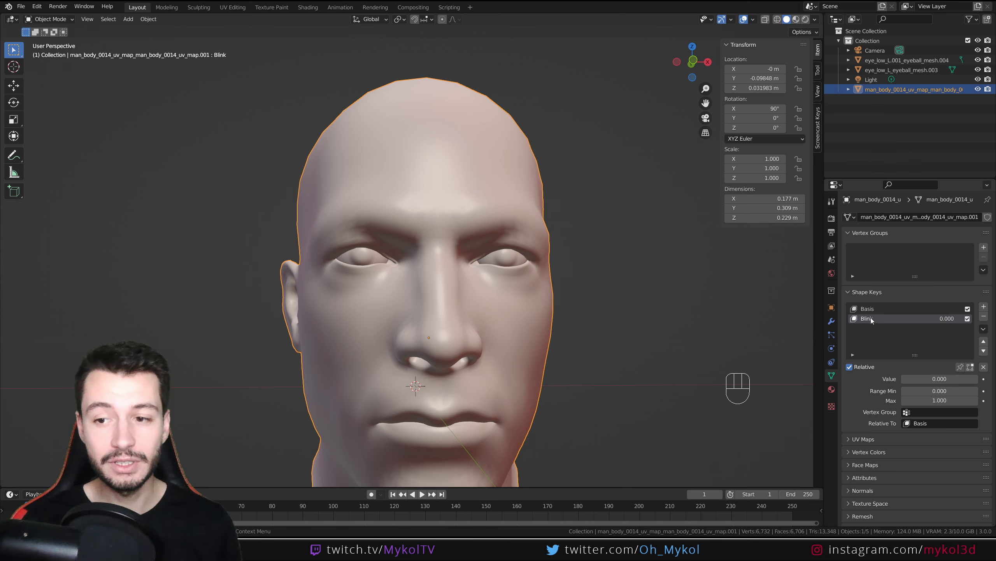
{"action": "left_click_drag", "start_coordinate": [926, 378], "coordinate": [901, 378]}
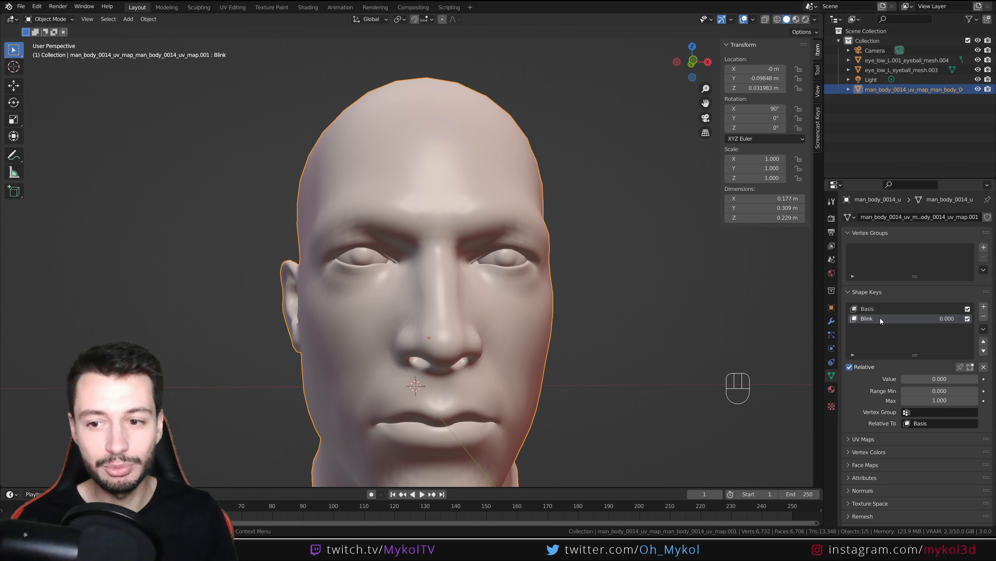
{"action": "left_click_drag", "start_coordinate": [933, 379], "coordinate": [902, 380]}
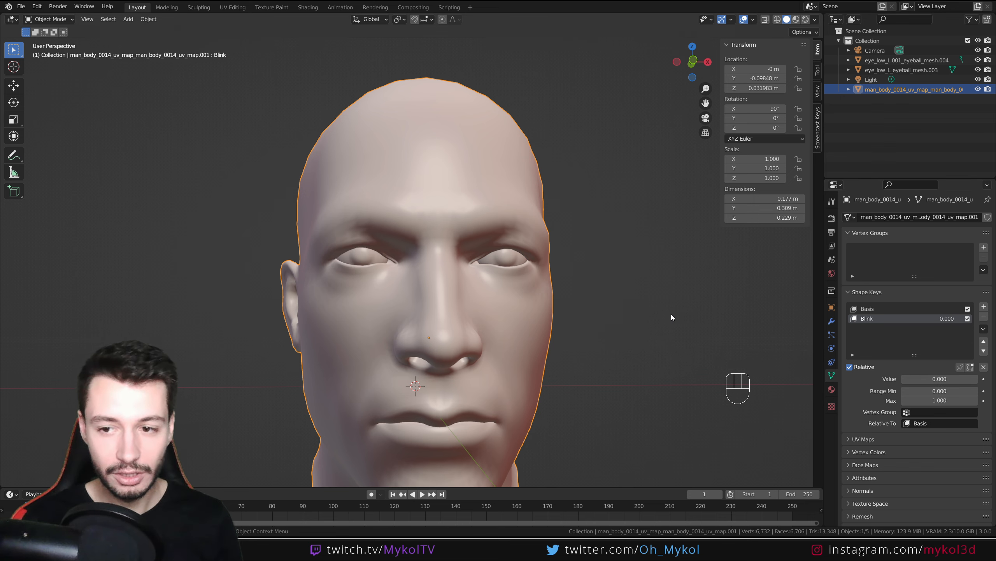
Step: Add a new shape key below Blink and name it Smile
{"action": "left_click", "coordinate": [984, 307]}
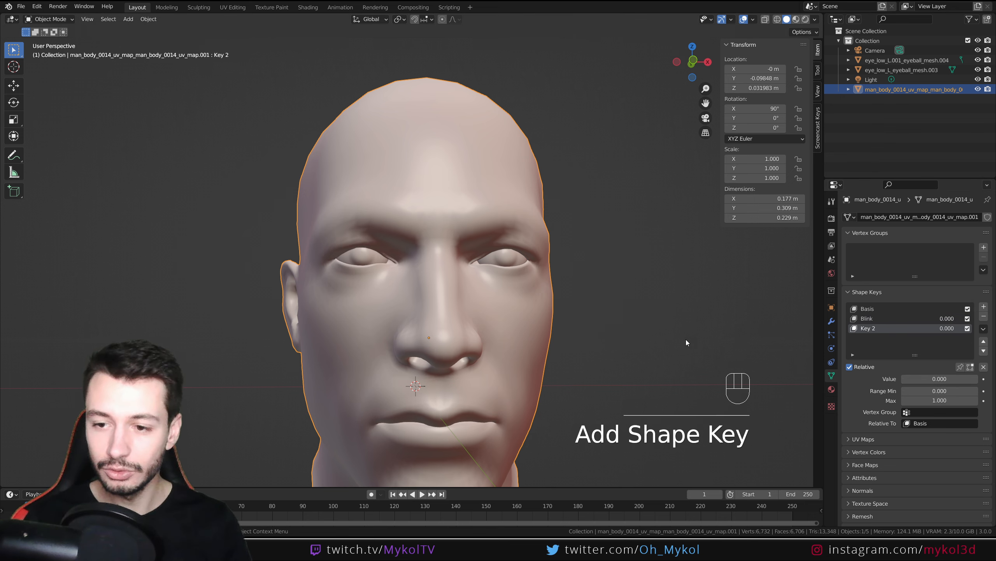
{"action": "middle_click_drag", "start_coordinate": [687, 342], "coordinate": [577, 277], "text": "shift"}
{"action": "double_click", "coordinate": [899, 326]}
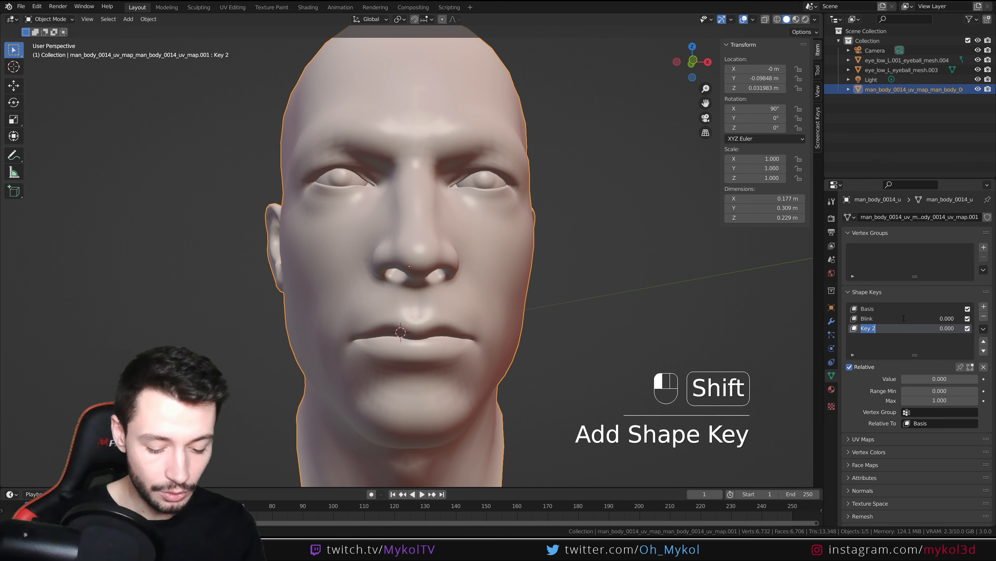
{"action": "type", "text": "Smile"}
{"action": "left_click", "coordinate": [903, 318]}
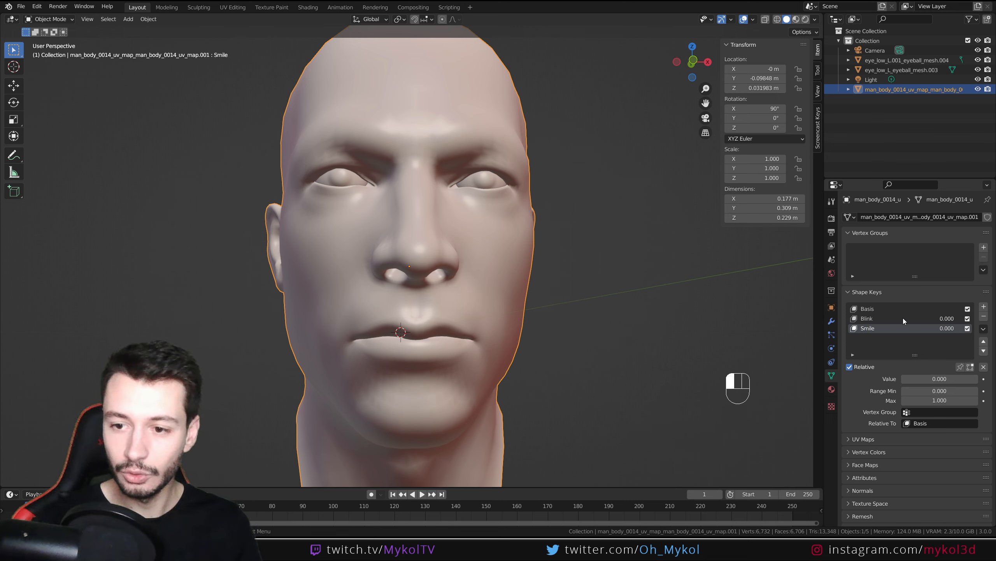
Step: Add another shape key below Smile and name it Open
{"action": "left_click", "coordinate": [985, 307]}
{"action": "double_click", "coordinate": [882, 338]}
{"action": "type", "text": "Open"}
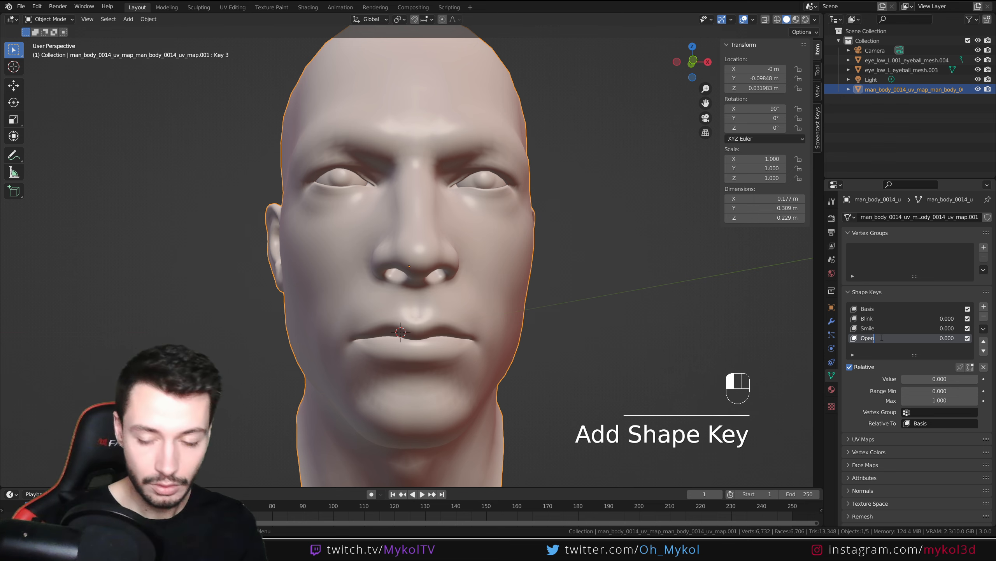
Step: Make the Smile shape key active and enter Edit Mode in front view, close to the mouth
{"action": "left_click", "coordinate": [875, 329]}
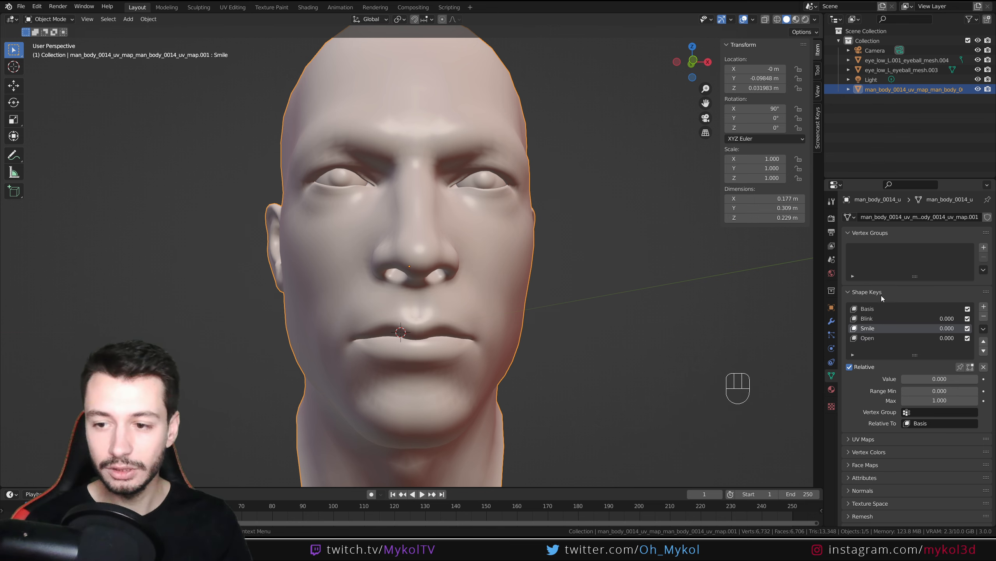
{"action": "middle_click_drag", "start_coordinate": [615, 335], "coordinate": [479, 230]}
{"action": "key", "text": "KP_1"}
{"action": "scroll", "coordinate": [500, 341], "scroll_direction": "up", "scroll_amount": 3}
{"action": "key", "text": "Tab"}
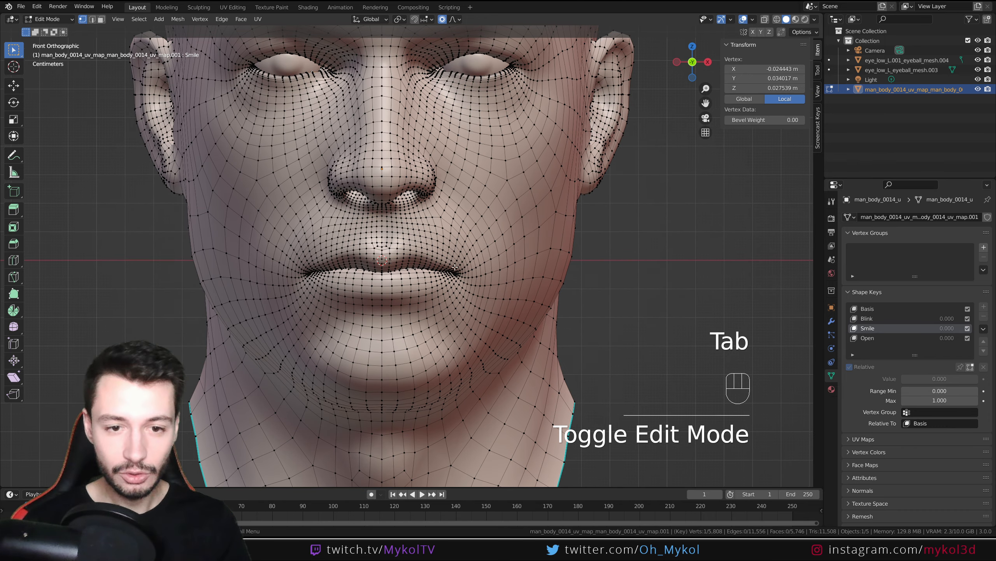
Step: Select the vertex at the character's left mouth corner and try pulling it up and outward with a proportional size of about 0.0103 m
{"action": "left_click", "coordinate": [455, 273]}
{"action": "scroll", "coordinate": [471, 278], "scroll_direction": "up", "scroll_amount": 3}
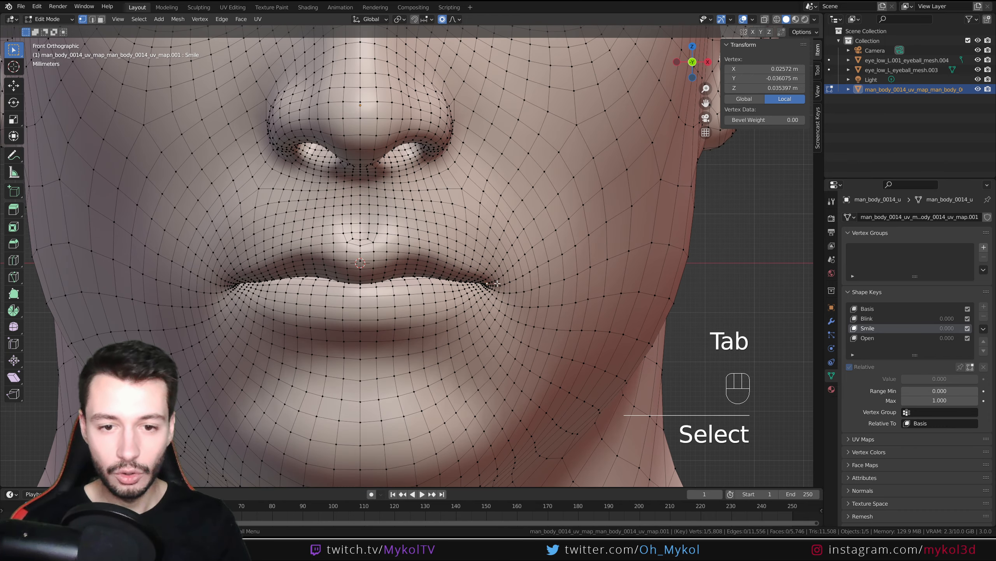
{"action": "scroll", "coordinate": [497, 283], "scroll_direction": "down", "scroll_amount": 5}
{"action": "scroll", "coordinate": [498, 271], "scroll_direction": "up", "scroll_amount": 2}
{"action": "key", "text": "g"}
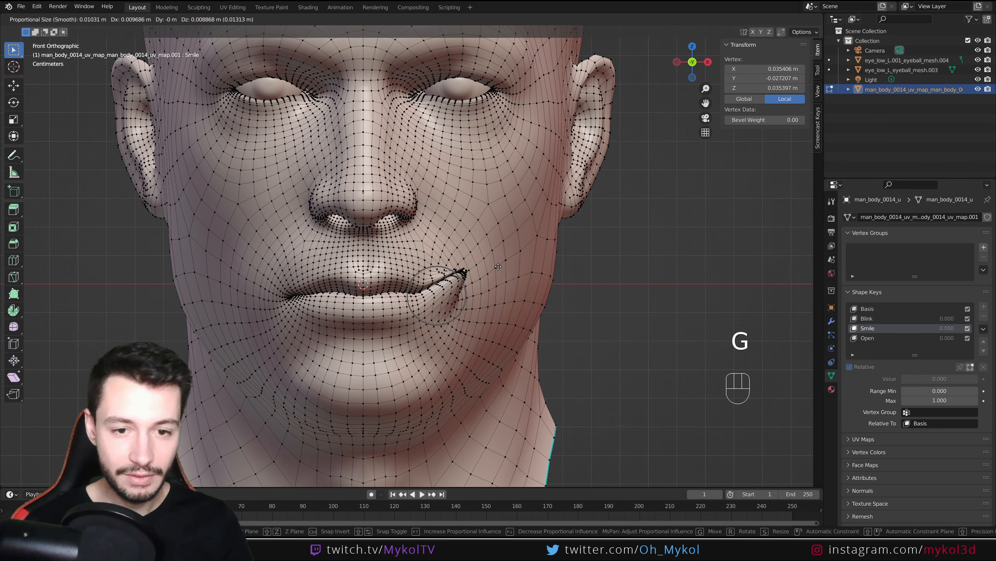
{"action": "right_click", "coordinate": [498, 267]}
Step: With Connected Only kept on, pull the left mouth corner up and outward using a proportional size of about 0.032 m
{"action": "left_click", "coordinate": [454, 19]}
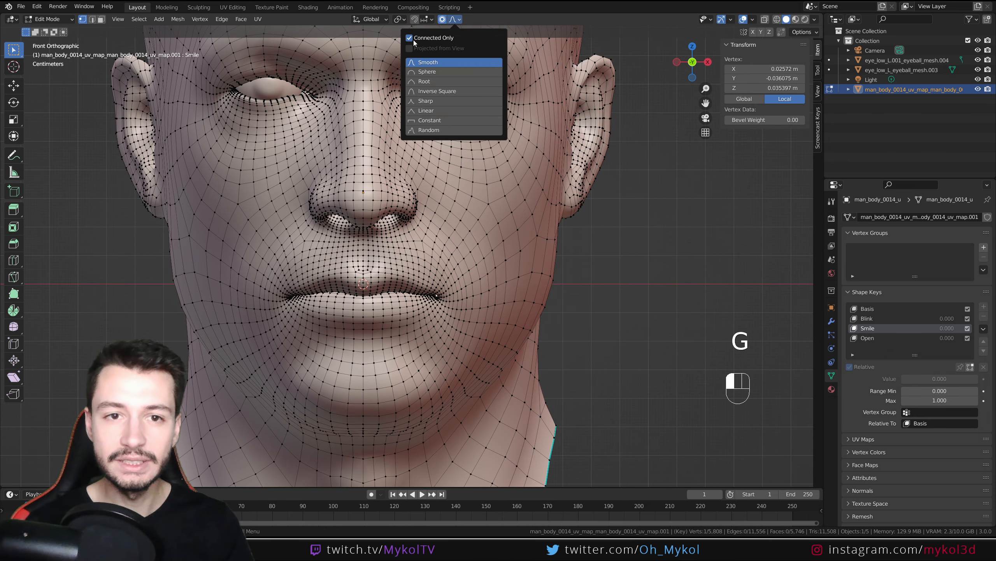
{"action": "key", "text": "g"}
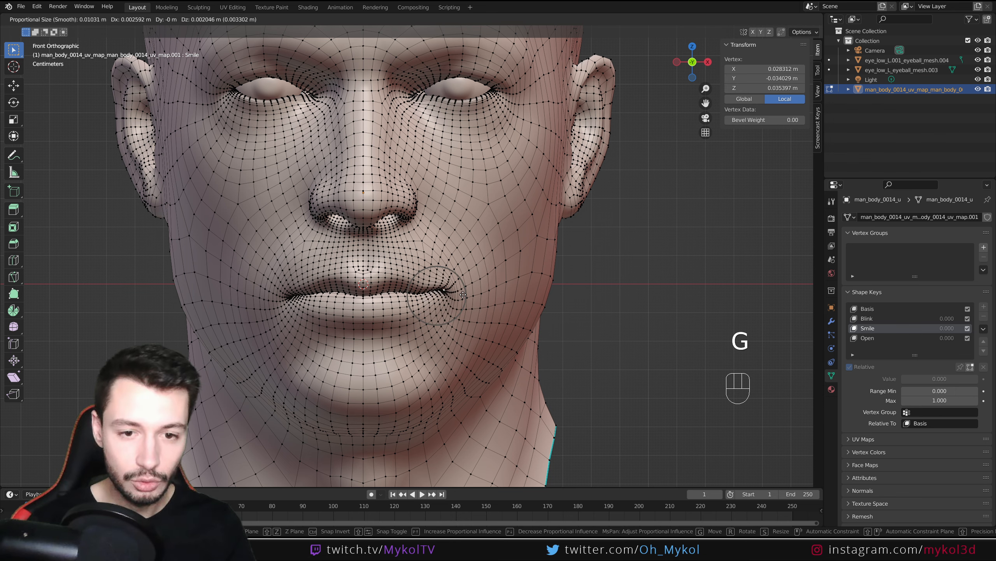
{"action": "scroll", "coordinate": [471, 279], "scroll_direction": "down", "scroll_amount": 6}
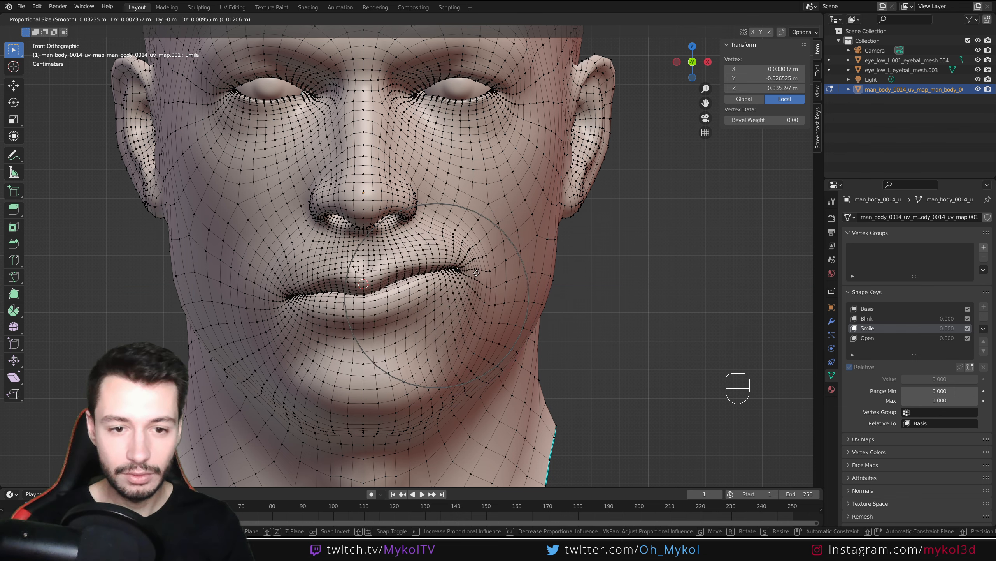
{"action": "left_click", "coordinate": [476, 271]}
Step: Lower the lip line between the mouth's centre and left corner, then raise the corner slightly further
{"action": "left_click", "coordinate": [396, 281]}
{"action": "key", "text": "g"}
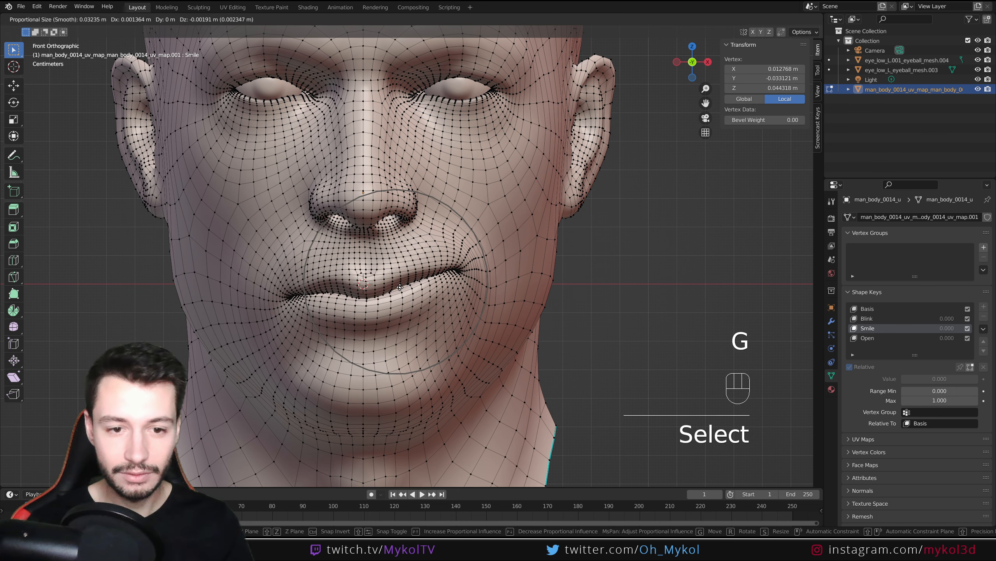
{"action": "left_click", "coordinate": [399, 287]}
{"action": "left_click", "coordinate": [454, 268]}
{"action": "key", "text": "g"}
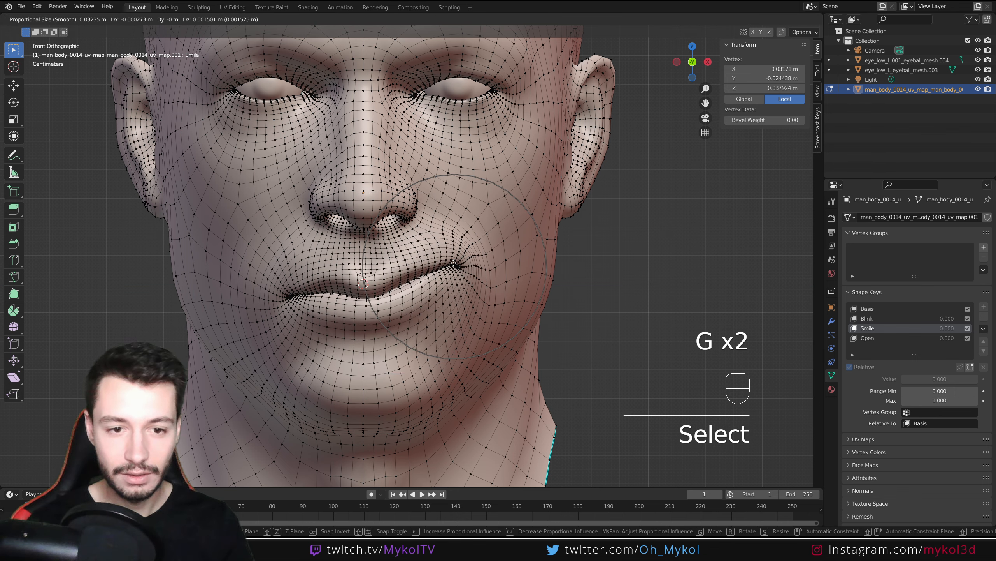
{"action": "left_click", "coordinate": [453, 261]}
Step: Return to Object Mode and set the Smile shape key's value to 1.000 to preview the mouth
{"action": "scroll", "coordinate": [406, 294], "scroll_direction": "down", "scroll_amount": 3}
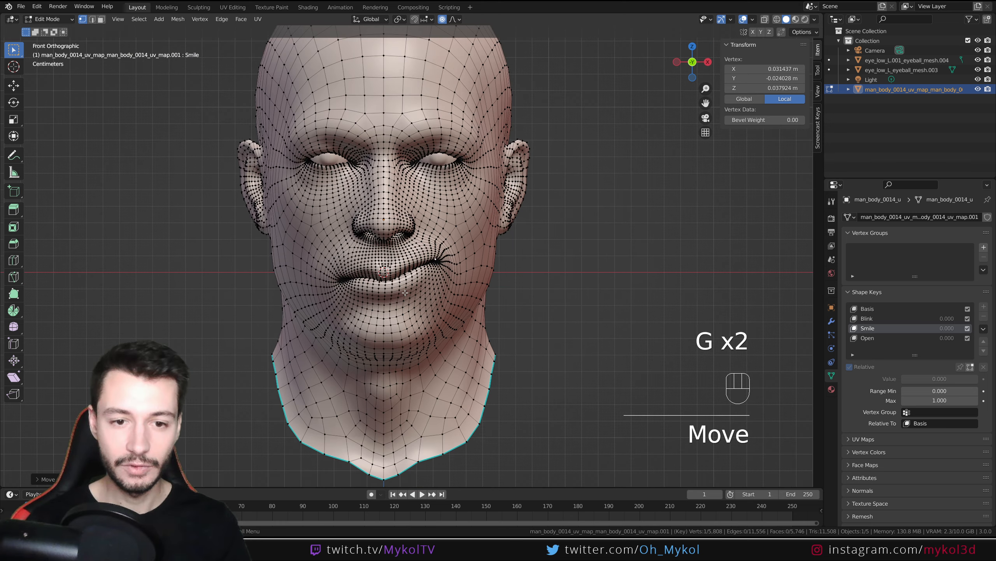
{"action": "key", "text": "Tab"}
{"action": "left_click_drag", "start_coordinate": [948, 376], "coordinate": [995, 376]}
{"action": "scroll", "coordinate": [495, 319], "scroll_direction": "up", "scroll_amount": 5}
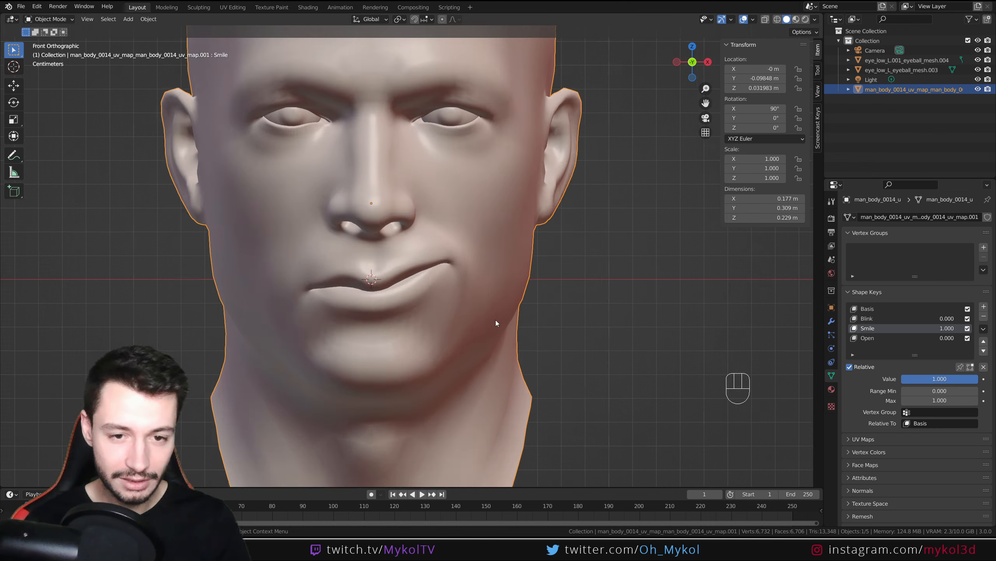
Step: Lower the left half of the lip line a little more in Edit Mode on the Smile key, then return to Object Mode
{"action": "key", "text": "Tab"}
{"action": "left_click", "coordinate": [422, 285]}
{"action": "key", "text": "g"}
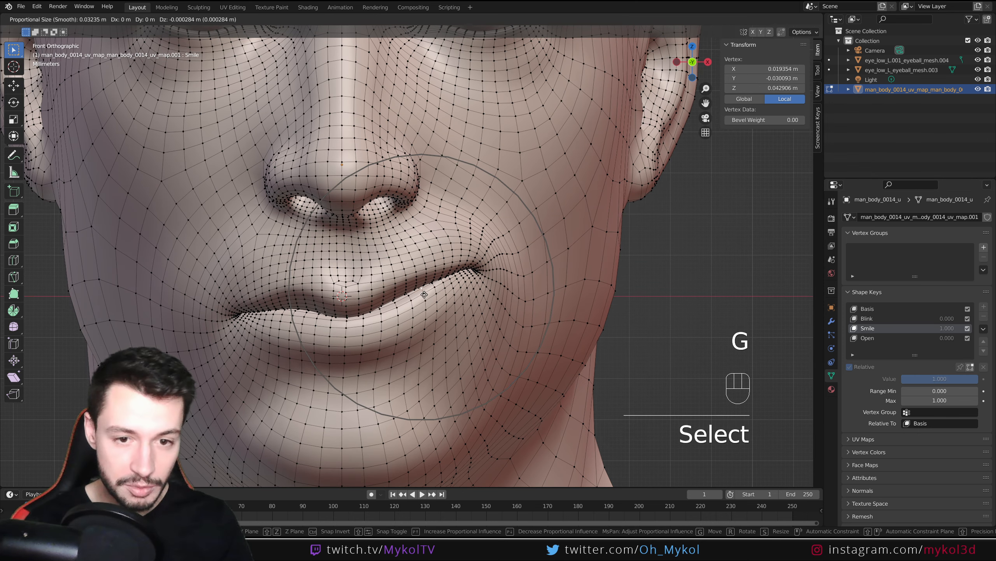
{"action": "left_click", "coordinate": [428, 299]}
{"action": "key", "text": "Tab"}
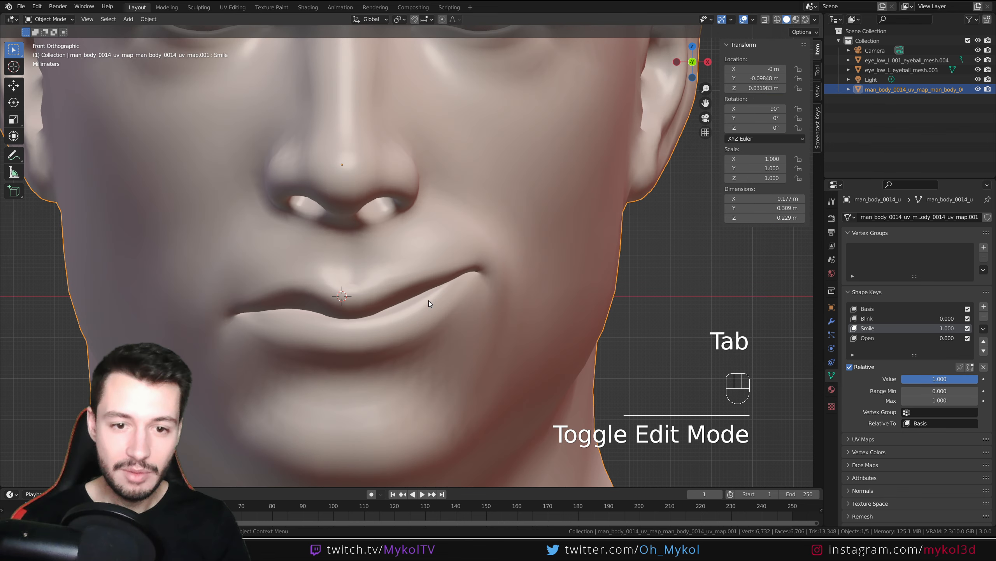
{"action": "scroll", "coordinate": [428, 290], "scroll_direction": "down", "scroll_amount": 4}
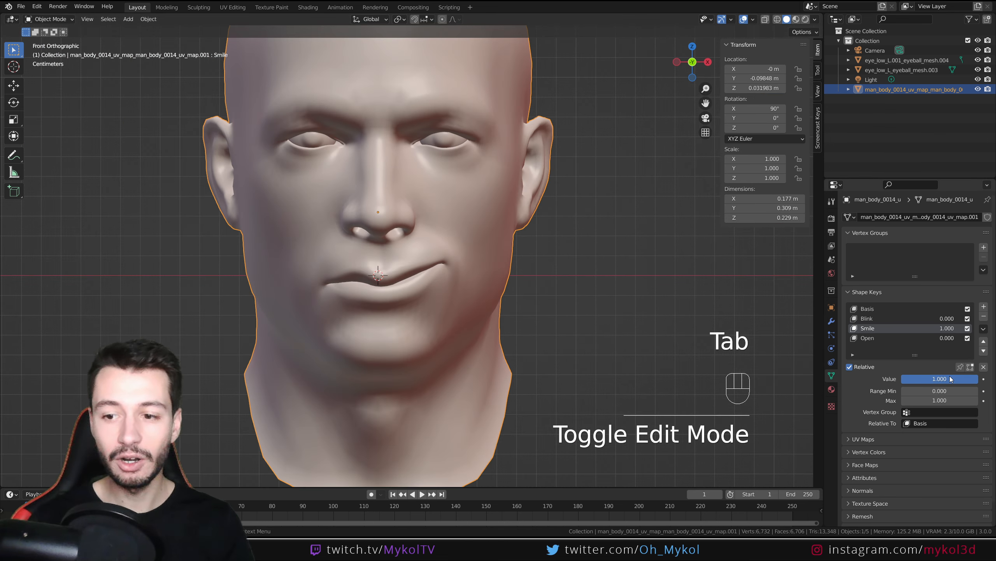
Step: Set the Smile shape key's range maximum to 0.6, test its value up to that limit, and return it to 0.000
{"action": "left_click_drag", "start_coordinate": [950, 379], "coordinate": [903, 379]}
{"action": "left_click", "coordinate": [946, 400]}
{"action": "type", "text": "0.6"}
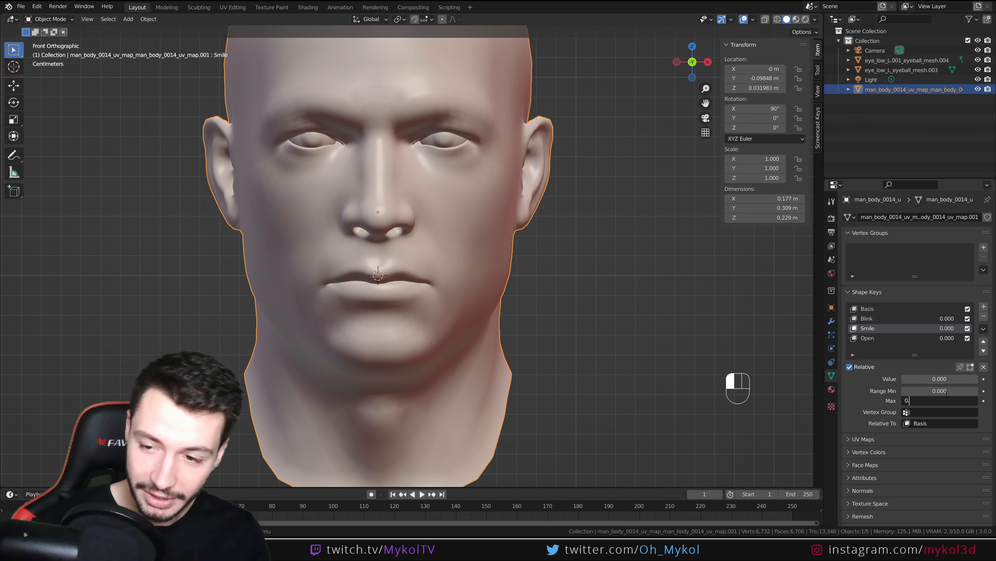
{"action": "key", "text": "Return"}
{"action": "left_click_drag", "start_coordinate": [941, 378], "coordinate": [981, 378]}
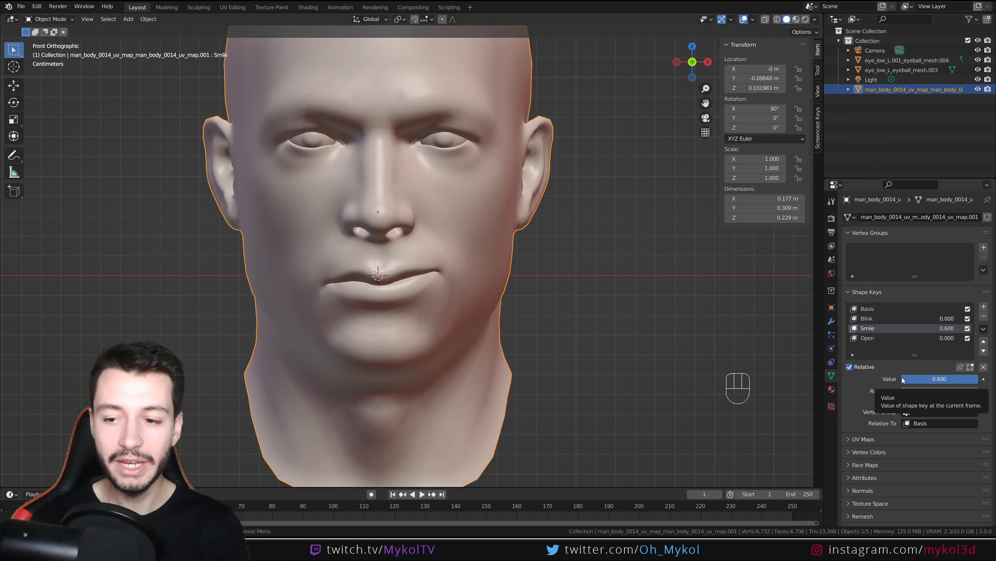
{"action": "left_click_drag", "start_coordinate": [958, 382], "coordinate": [902, 379]}
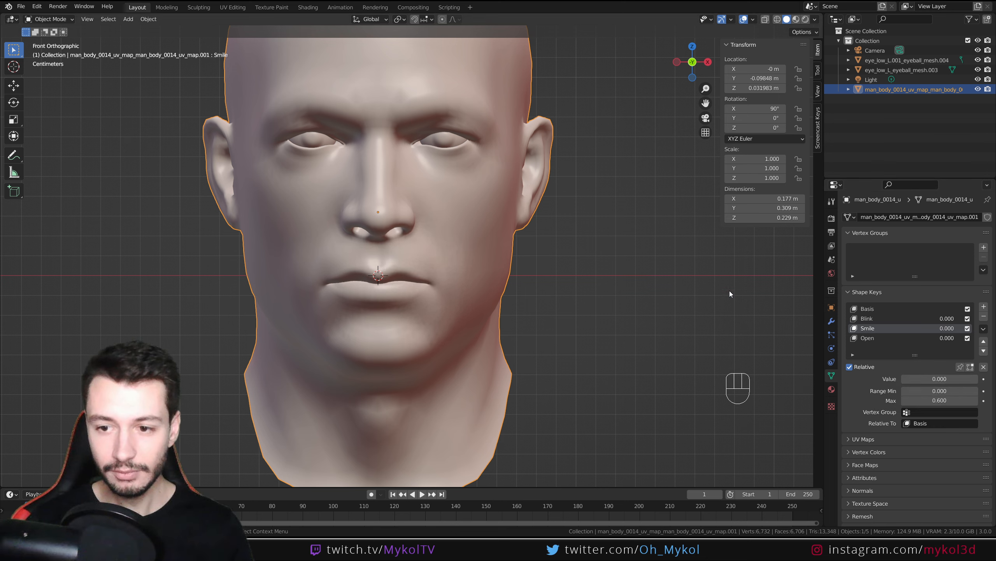
Step: Make the Open shape key active, enter Edit Mode and select the lower lip's centre vertex
{"action": "left_click", "coordinate": [902, 338]}
{"action": "scroll", "coordinate": [338, 264], "scroll_direction": "up", "scroll_amount": 4}
{"action": "key", "text": "Tab"}
{"action": "middle_click_drag", "start_coordinate": [345, 330], "coordinate": [375, 326], "text": "shift"}
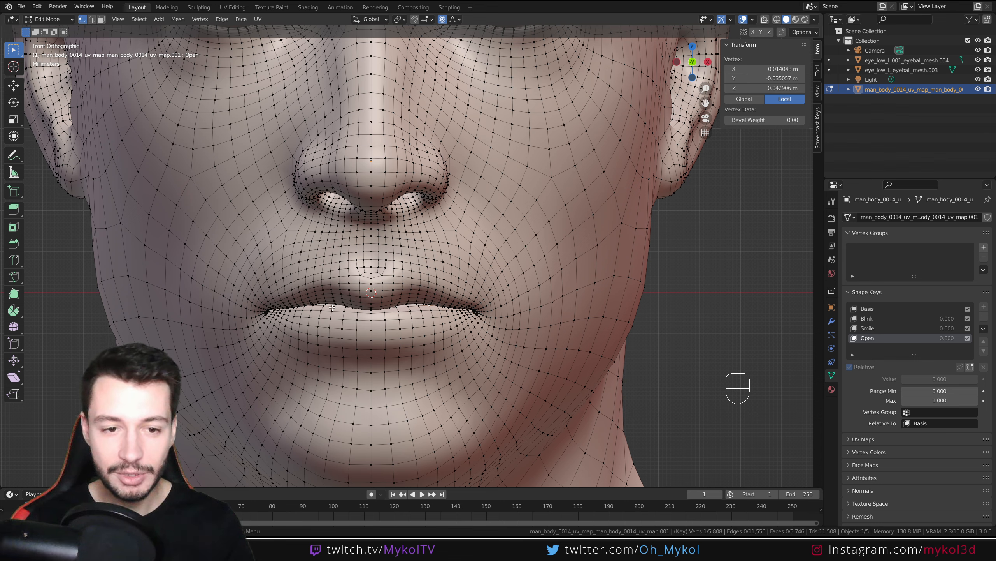
{"action": "left_click", "coordinate": [372, 313]}
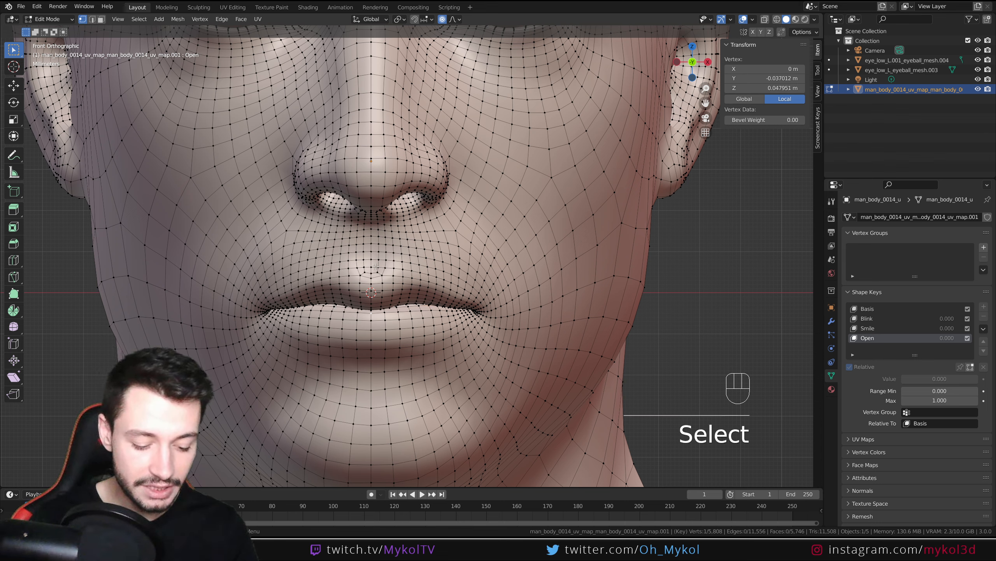
{"action": "key", "text": "g"}
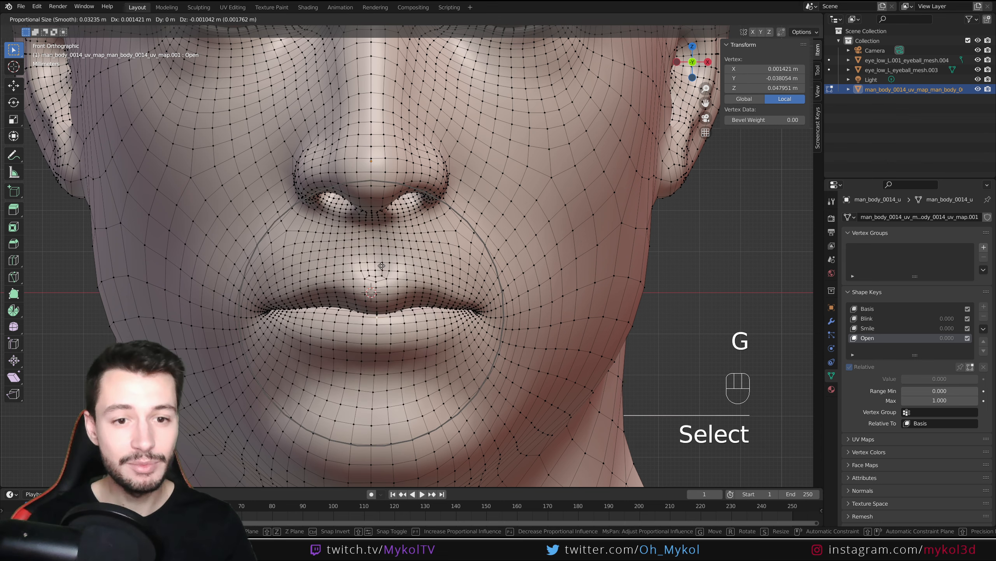
{"action": "right_click", "coordinate": [338, 301]}
{"action": "scroll", "coordinate": [340, 310], "scroll_direction": "up", "scroll_amount": 4}
{"action": "middle_click_drag", "start_coordinate": [344, 327], "coordinate": [352, 314]}
{"action": "key", "text": "KP_1"}
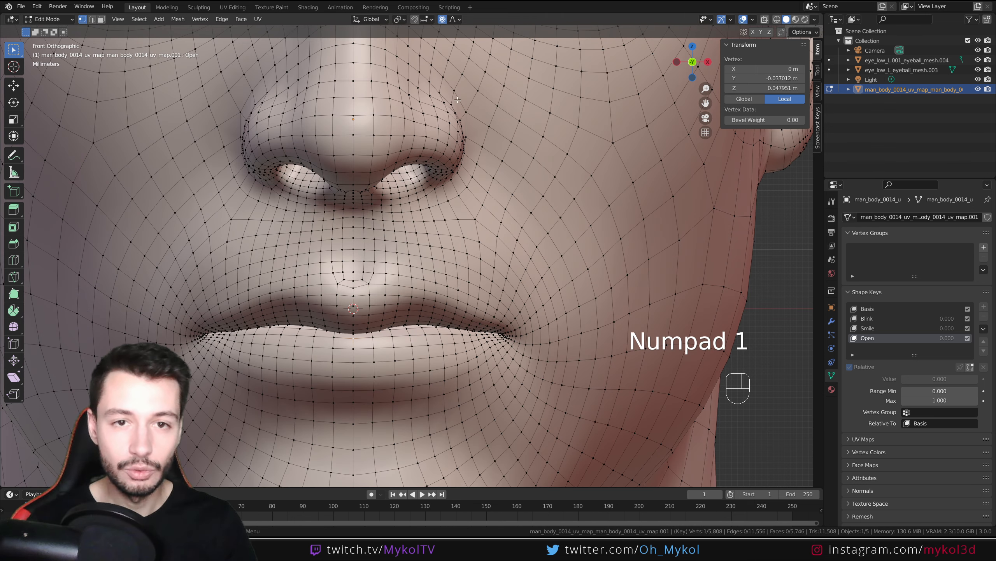
{"action": "left_click", "coordinate": [457, 19]}
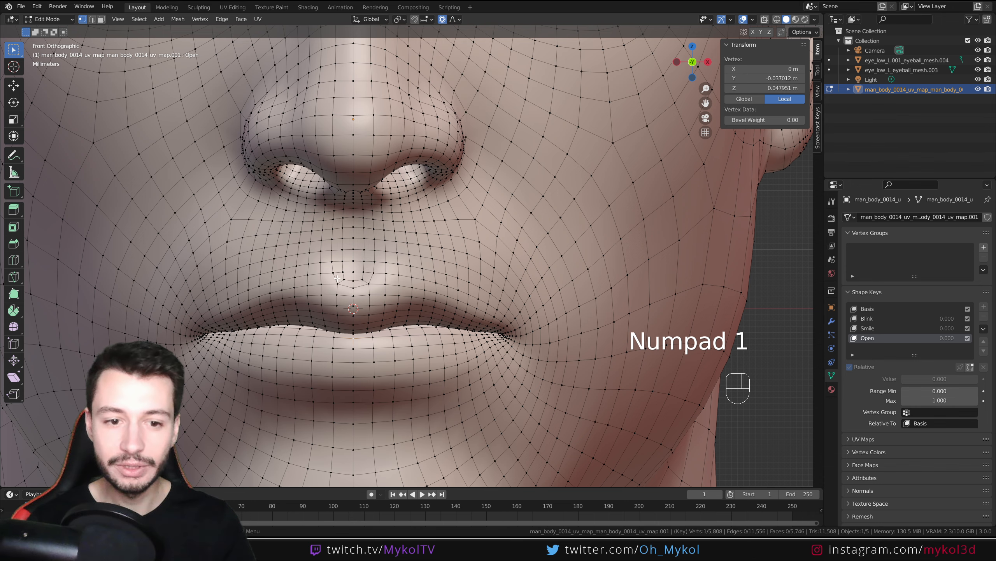
Step: Lower the lower lip's centre by about 0.008 m along the Z axis with a proportional size of about 0.032 m
{"action": "scroll", "coordinate": [363, 267], "scroll_direction": "down", "scroll_amount": 2}
{"action": "key", "text": "g"}
{"action": "key", "text": "z"}
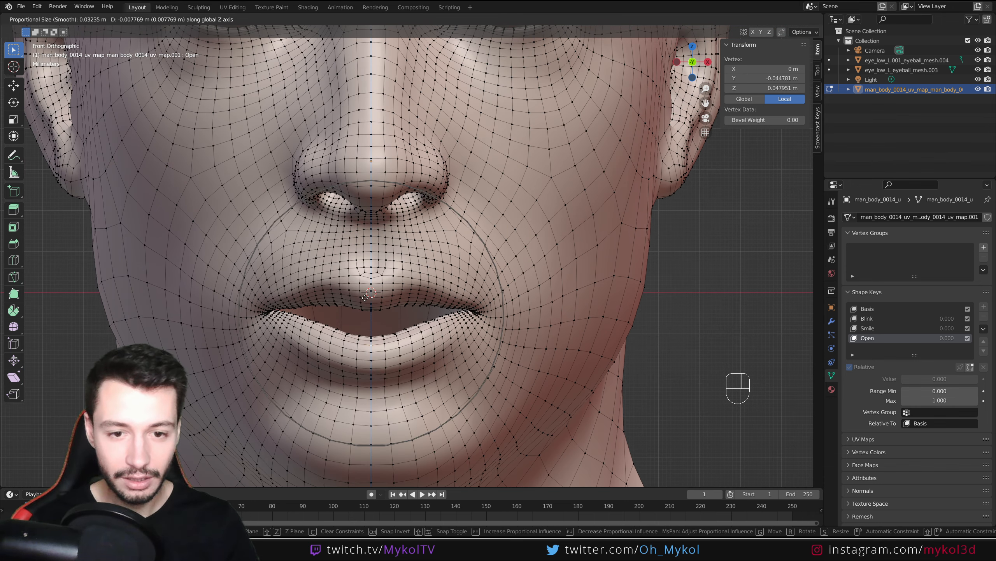
{"action": "left_click", "coordinate": [370, 309]}
Step: Raise the upper lip's centre vertex by about 0.004 m along the Z axis to part the lips
{"action": "left_click", "coordinate": [369, 309]}
{"action": "key", "text": "g"}
{"action": "key", "text": "z"}
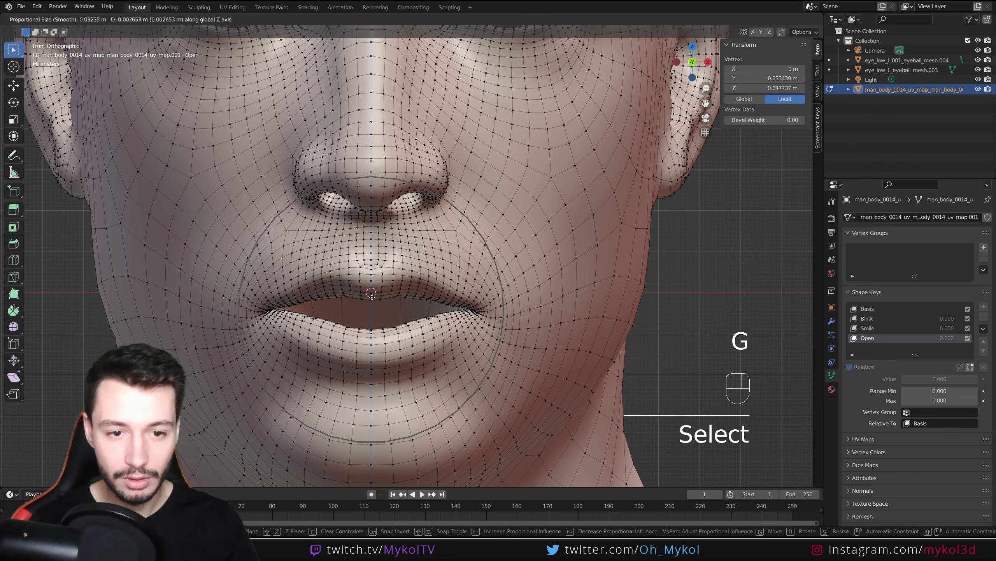
{"action": "left_click", "coordinate": [372, 291]}
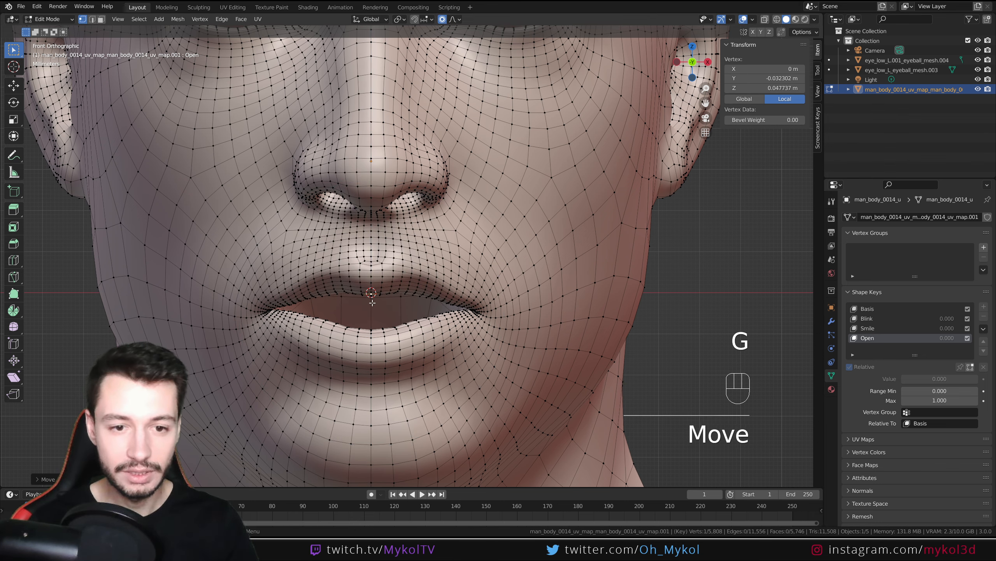
Step: Return to Object Mode and combine the Open key at 1.000 with Smile at 0.294, viewing the mouth from several angles
{"action": "middle_click_drag", "start_coordinate": [372, 290], "coordinate": [447, 314]}
{"action": "key", "text": "Tab"}
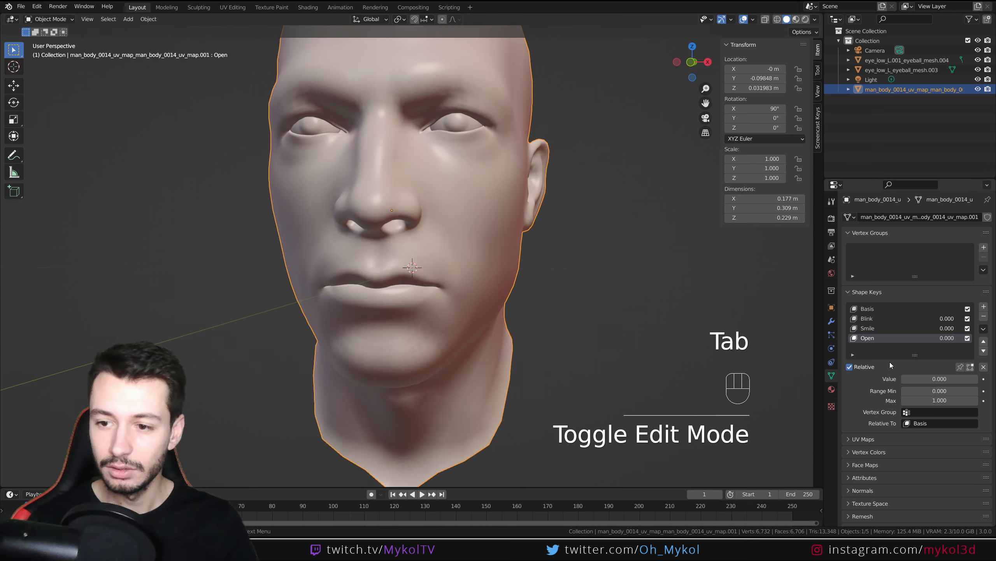
{"action": "left_click_drag", "start_coordinate": [939, 378], "coordinate": [978, 379]}
{"action": "left_click", "coordinate": [917, 328]}
{"action": "left_click", "coordinate": [914, 338]}
{"action": "middle_click_drag", "start_coordinate": [719, 366], "coordinate": [596, 331]}
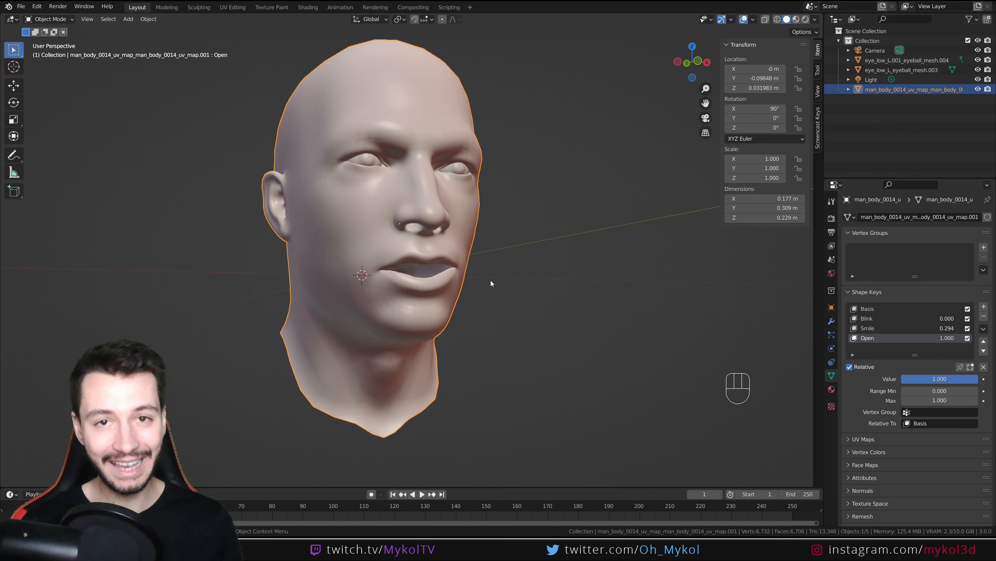
{"action": "middle_click_drag", "start_coordinate": [467, 273], "coordinate": [439, 278]}
Step: Set the Blink shape key's value to 0.685 and view the combined expression
{"action": "left_click", "coordinate": [928, 317]}
{"action": "mouse_move", "coordinate": [938, 379]}
{"action": "left_mouse_down"}
{"action": "mouse_move", "coordinate": [977, 379]}
{"action": "mouse_move", "coordinate": [934, 378]}
{"action": "mouse_move", "coordinate": [965, 379]}
{"action": "mouse_move", "coordinate": [954, 378]}
{"action": "left_mouse_up"}
{"action": "middle_click_drag", "start_coordinate": [487, 290], "coordinate": [457, 255]}
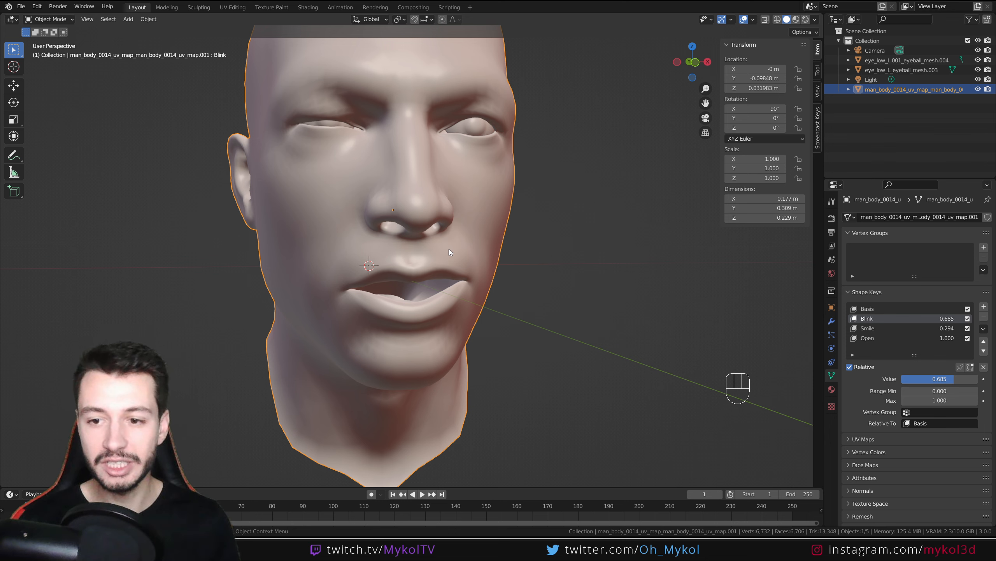
Step: Add a Subdivision Surface modifier to the head and check the smoothed face, toggling Edit Mode briefly
{"action": "left_click", "coordinate": [832, 322]}
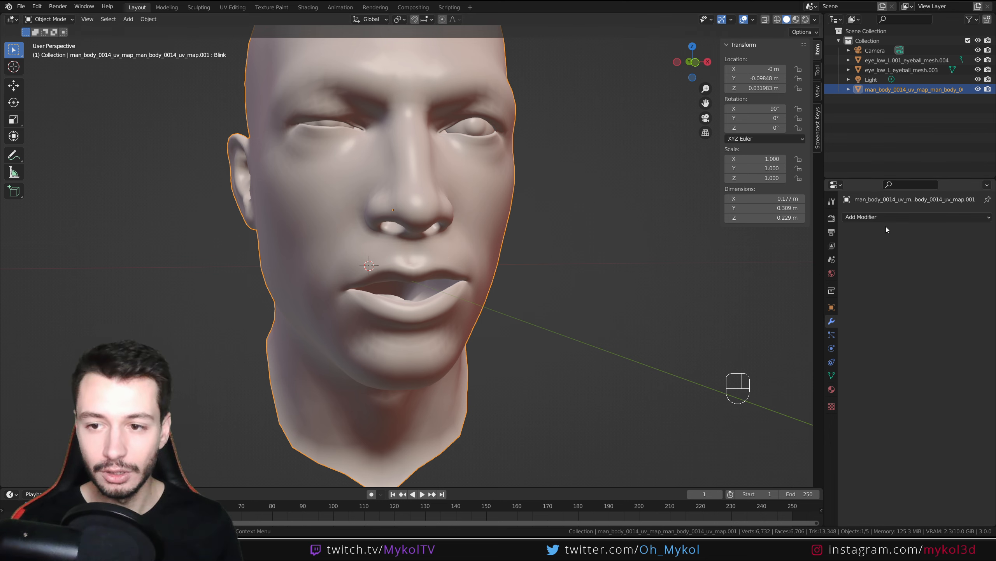
{"action": "left_click", "coordinate": [902, 217]}
{"action": "left_click", "coordinate": [807, 385]}
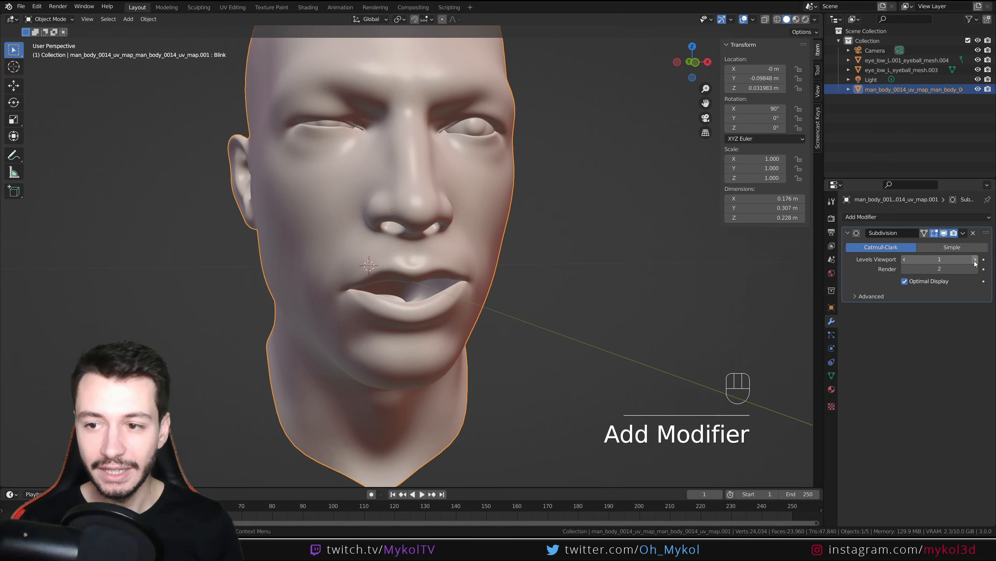
{"action": "middle_click_drag", "start_coordinate": [563, 291], "coordinate": [460, 291]}
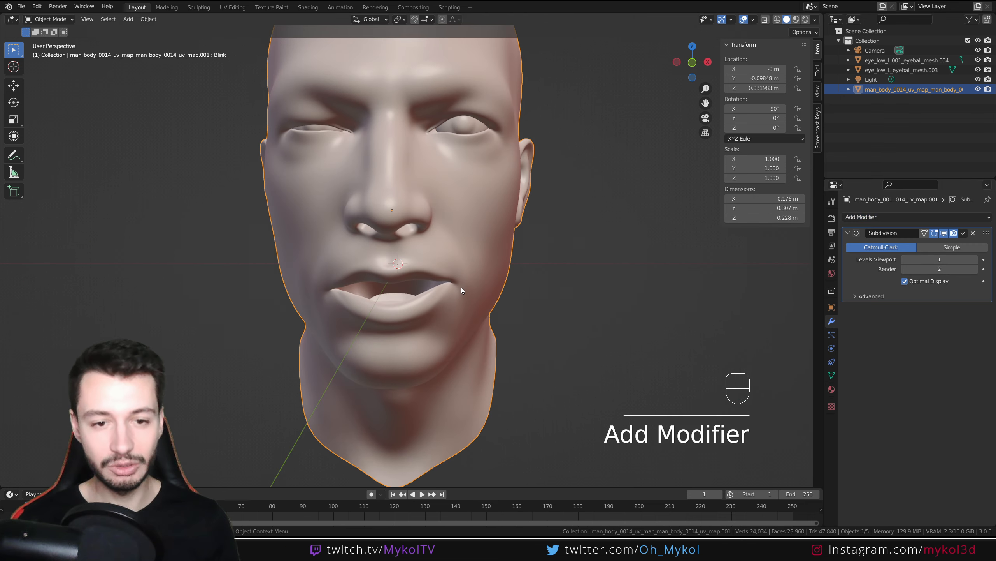
{"action": "left_click", "coordinate": [444, 254]}
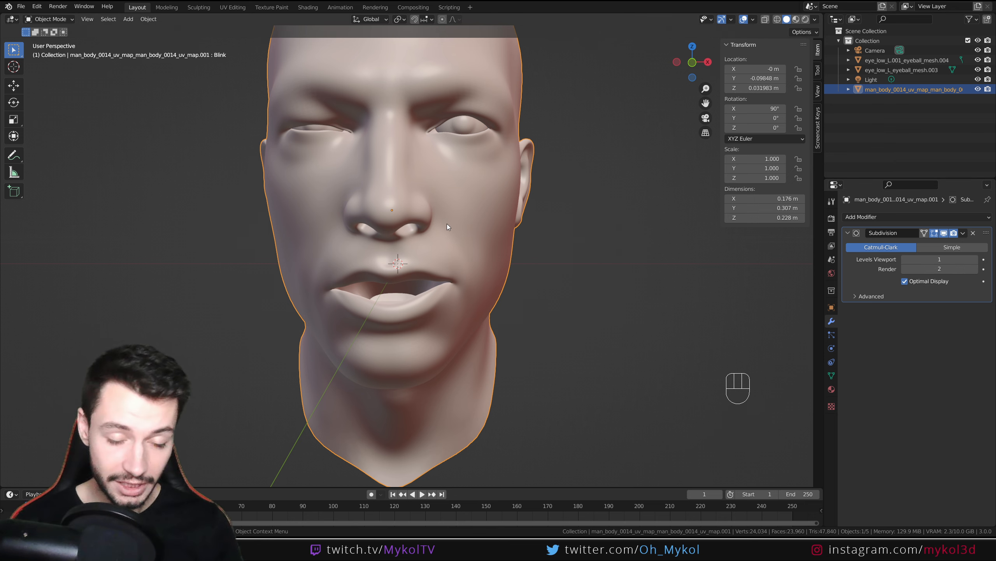
{"action": "key", "text": "Tab"}
{"action": "key", "text": "Tab"}
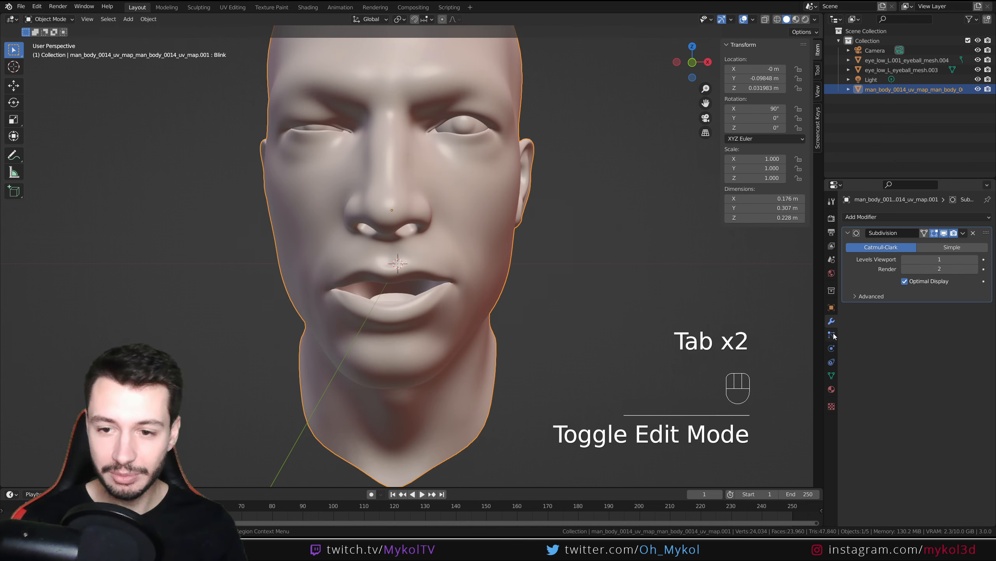
Step: Reset the Blink shape key's value to 0.000
{"action": "left_click", "coordinate": [830, 377]}
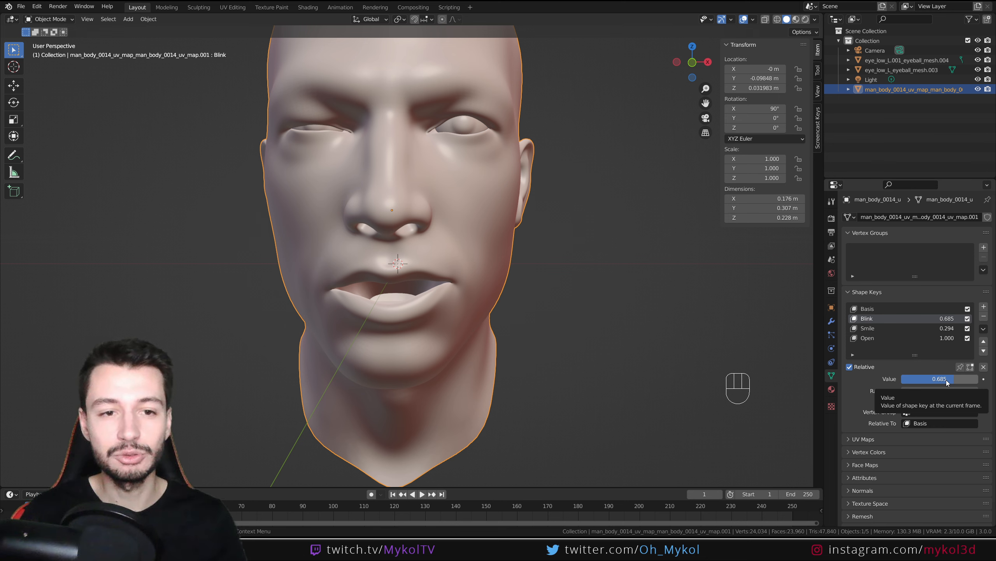
{"action": "left_click_drag", "start_coordinate": [947, 383], "coordinate": [903, 382]}
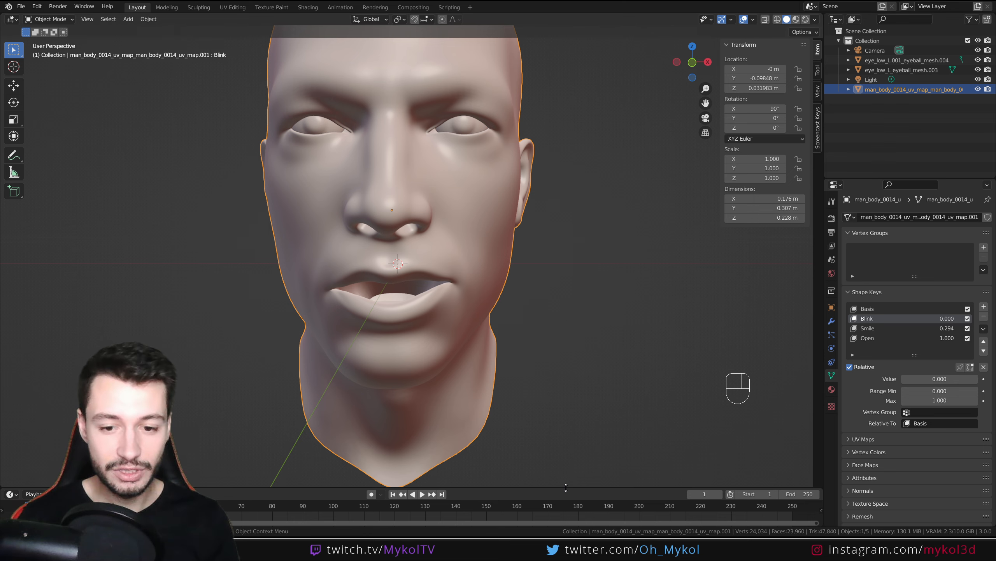
Step: Enlarge the timeline area upward, split it into two side-by-side timelines and fit the head in view
{"action": "left_click_drag", "start_coordinate": [410, 488], "coordinate": [410, 365]}
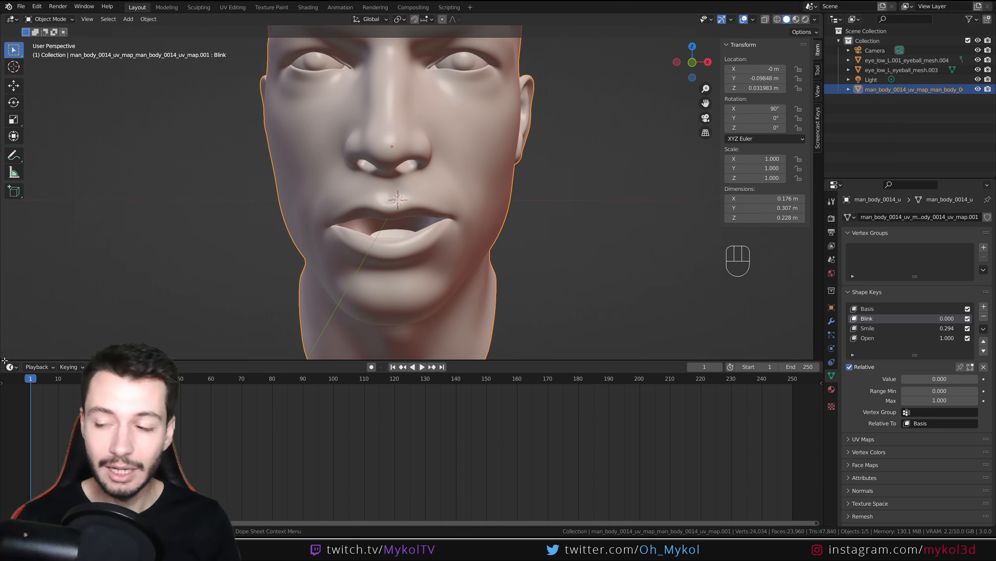
{"action": "left_click_drag", "start_coordinate": [3, 360], "coordinate": [280, 373]}
{"action": "scroll", "coordinate": [682, 232], "scroll_direction": "down", "scroll_amount": 2}
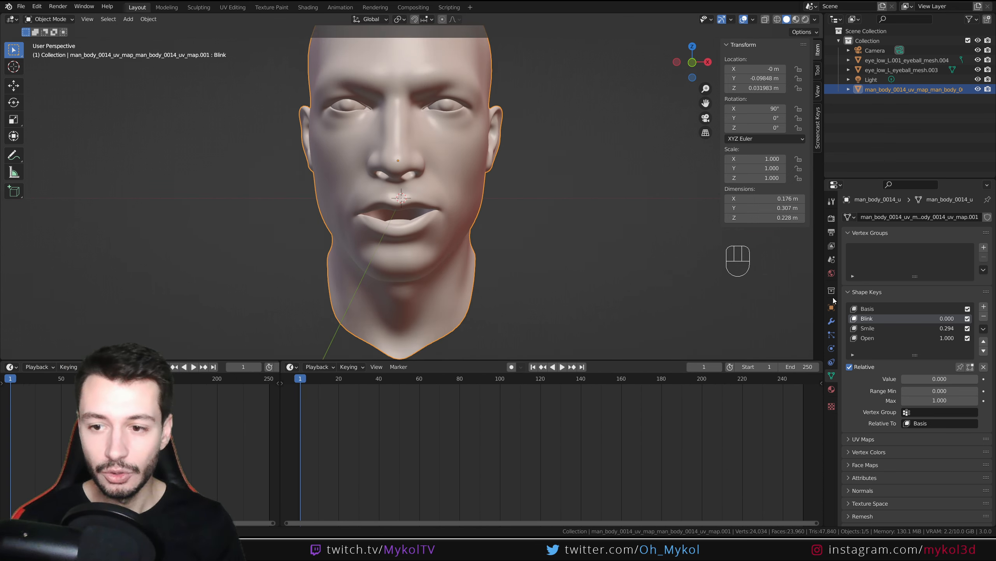
Step: Set the Open shape key's value to 0.000 and insert a keyframe for it at frame 1
{"action": "left_click", "coordinate": [878, 338]}
{"action": "left_click_drag", "start_coordinate": [973, 379], "coordinate": [899, 379]}
{"action": "key", "text": "i"}
Step: At frame 20, set the Open shape key's value to 1.000 and insert a keyframe
{"action": "left_click", "coordinate": [338, 379]}
{"action": "left_click_drag", "start_coordinate": [906, 379], "coordinate": [979, 379]}
{"action": "key", "text": "i"}
Step: Play the mouth-opening animation from the first frame, stop it and inspect the opened mouth from the side
{"action": "left_click_drag", "start_coordinate": [339, 383], "coordinate": [299, 385]}
{"action": "key", "text": "space"}
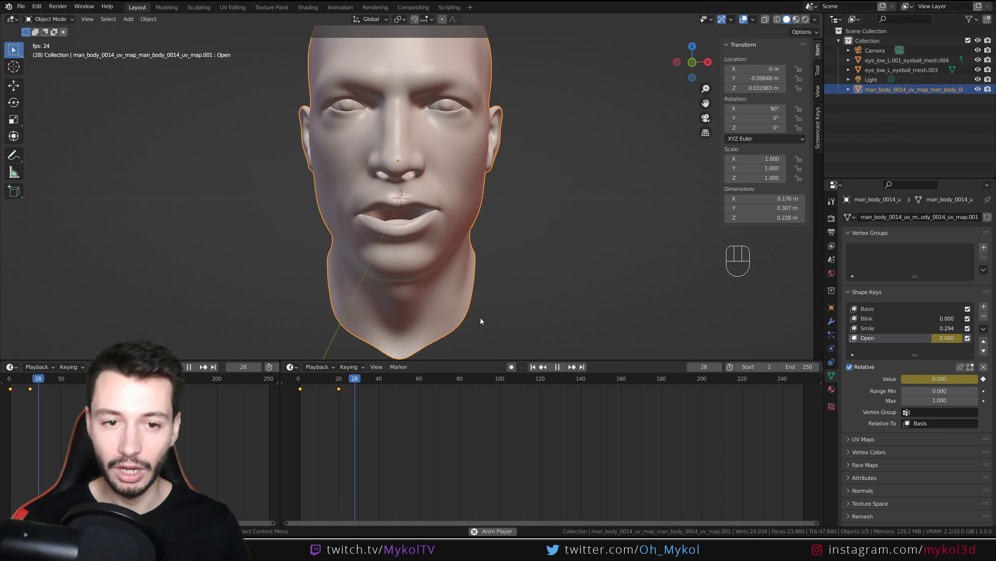
{"action": "key", "text": "space"}
{"action": "middle_click_drag", "start_coordinate": [479, 258], "coordinate": [513, 242]}
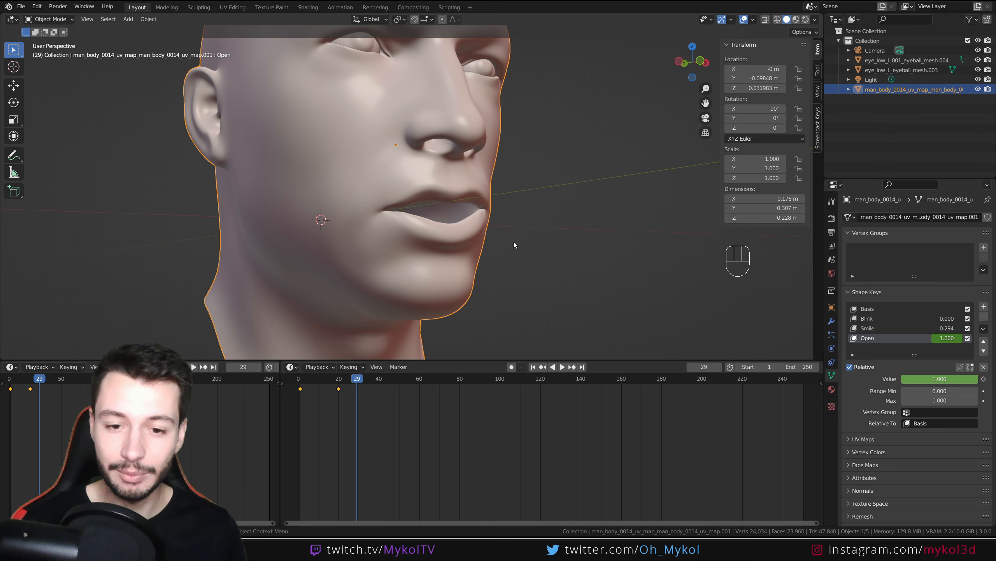
{"action": "middle_click_drag", "start_coordinate": [513, 244], "coordinate": [484, 203]}
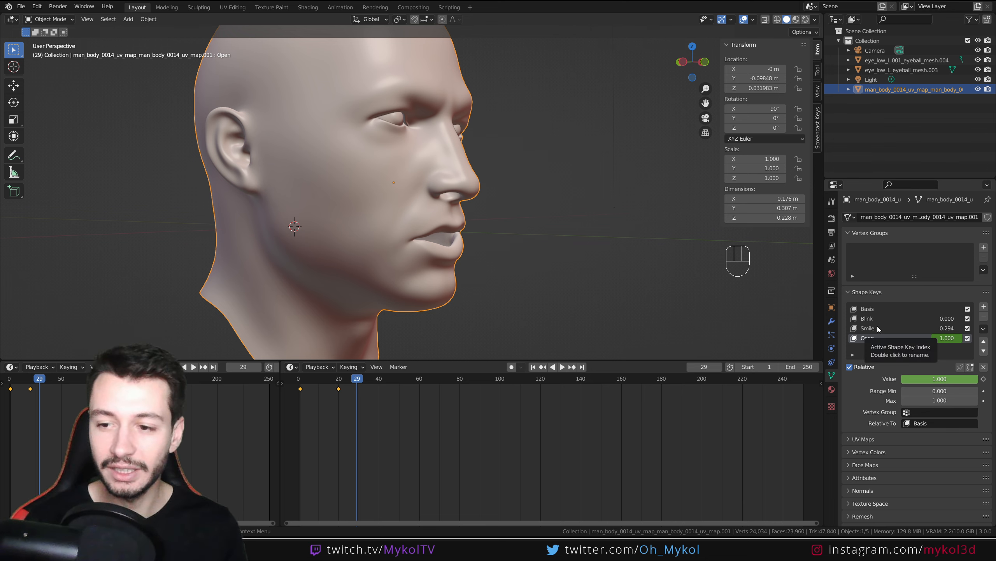
Step: Toggle the Smile shape key off and on repeatedly to compare the mouth, leaving it disabled
{"action": "left_click", "coordinate": [967, 329]}
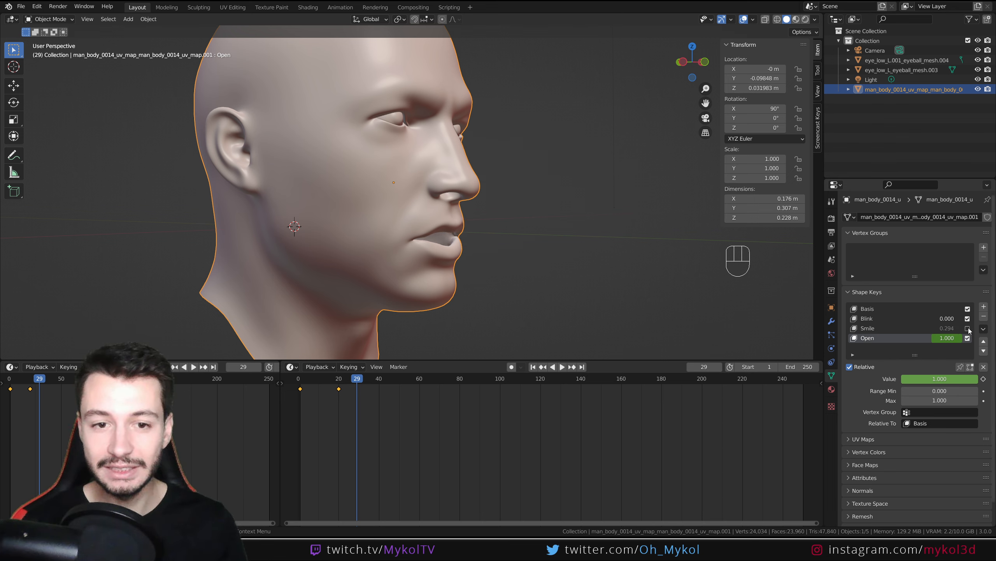
{"action": "left_click", "coordinate": [967, 329]}
{"action": "middle_click_drag", "start_coordinate": [560, 284], "coordinate": [504, 282]}
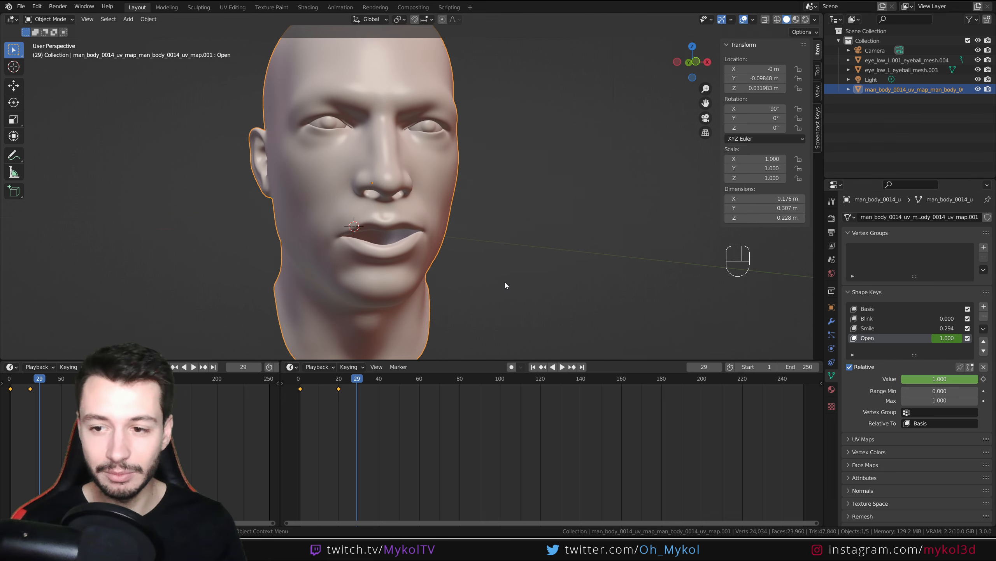
{"action": "left_click", "coordinate": [968, 328]}
{"action": "left_click", "coordinate": [968, 328]}
{"action": "left_click", "coordinate": [968, 328]}
{"action": "left_click", "coordinate": [968, 328]}
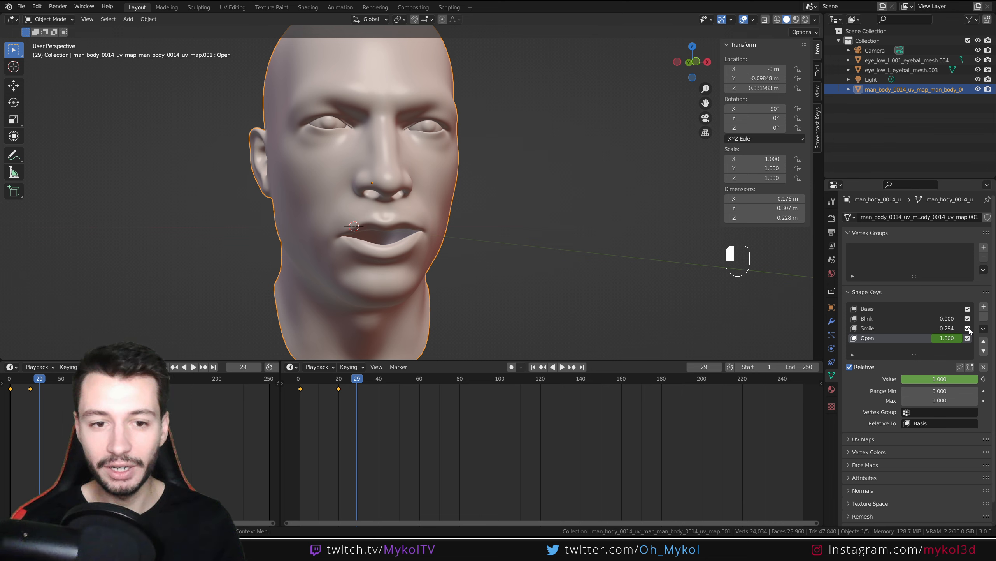
{"action": "left_click", "coordinate": [967, 329]}
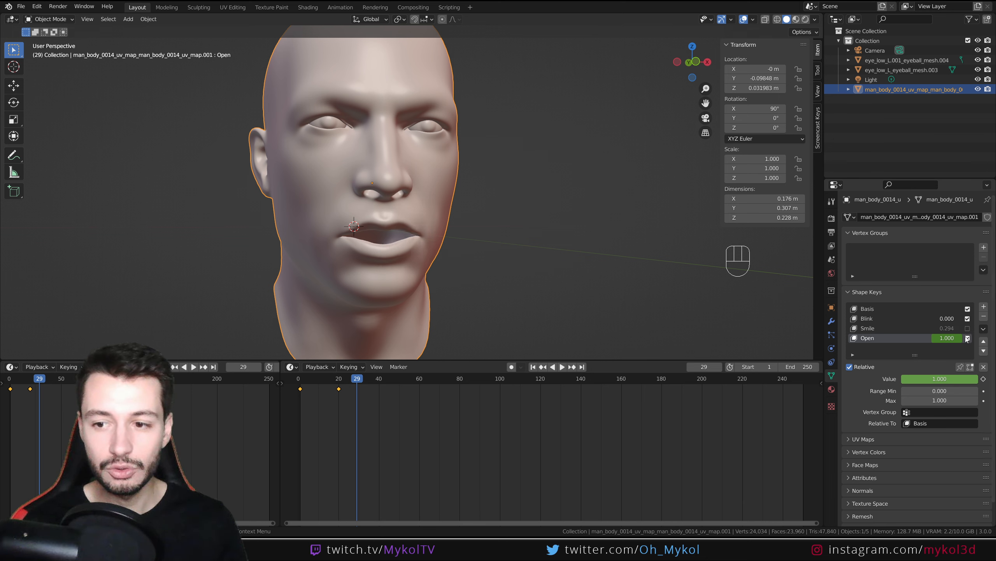
Step: Toggle the Open shape key off and on to compare the mouth, leaving it enabled
{"action": "left_click", "coordinate": [968, 337]}
{"action": "left_click", "coordinate": [968, 338]}
{"action": "left_click", "coordinate": [967, 338]}
{"action": "left_click", "coordinate": [968, 338]}
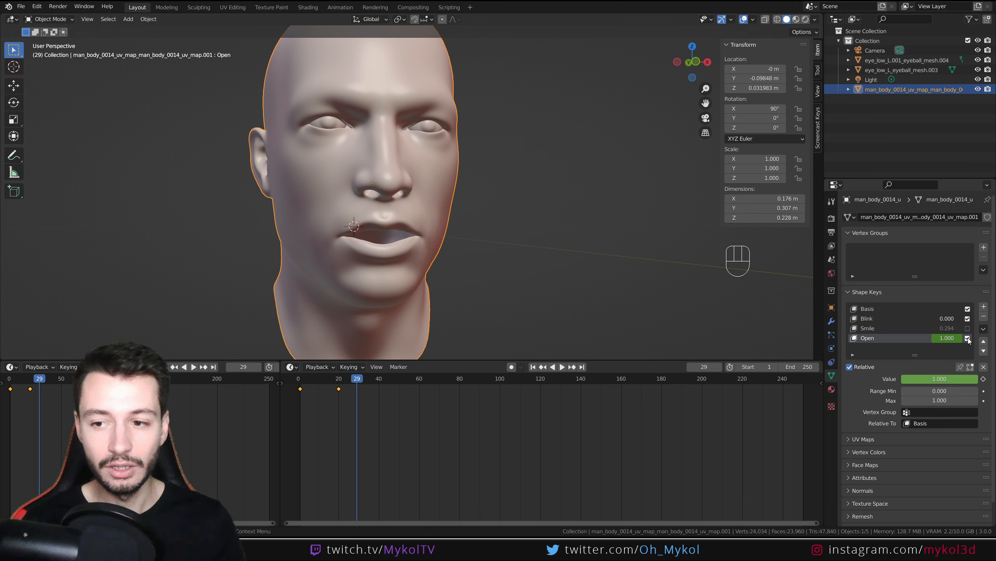